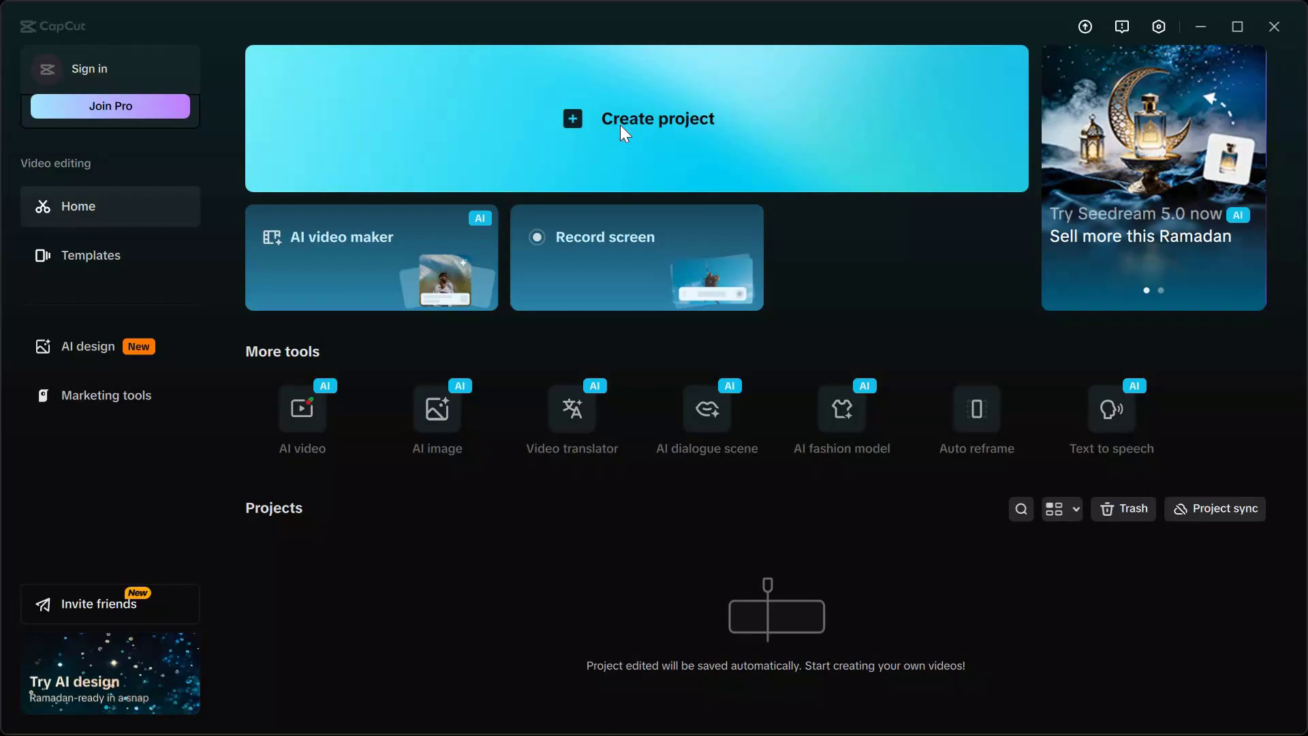
Step: Create a new project and import the video 0212 (1) from the TUTORIAL folder
{"action": "left_click", "coordinate": [620, 124]}
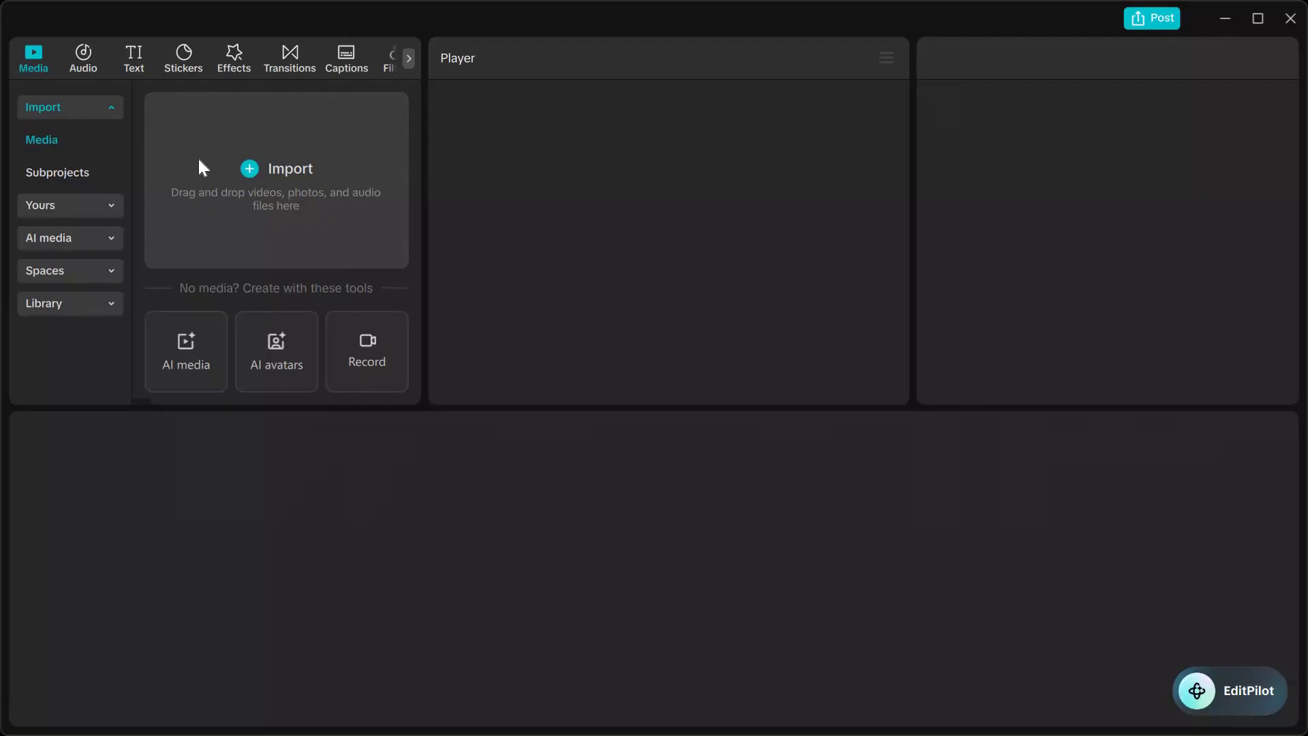
{"action": "left_click", "coordinate": [267, 173]}
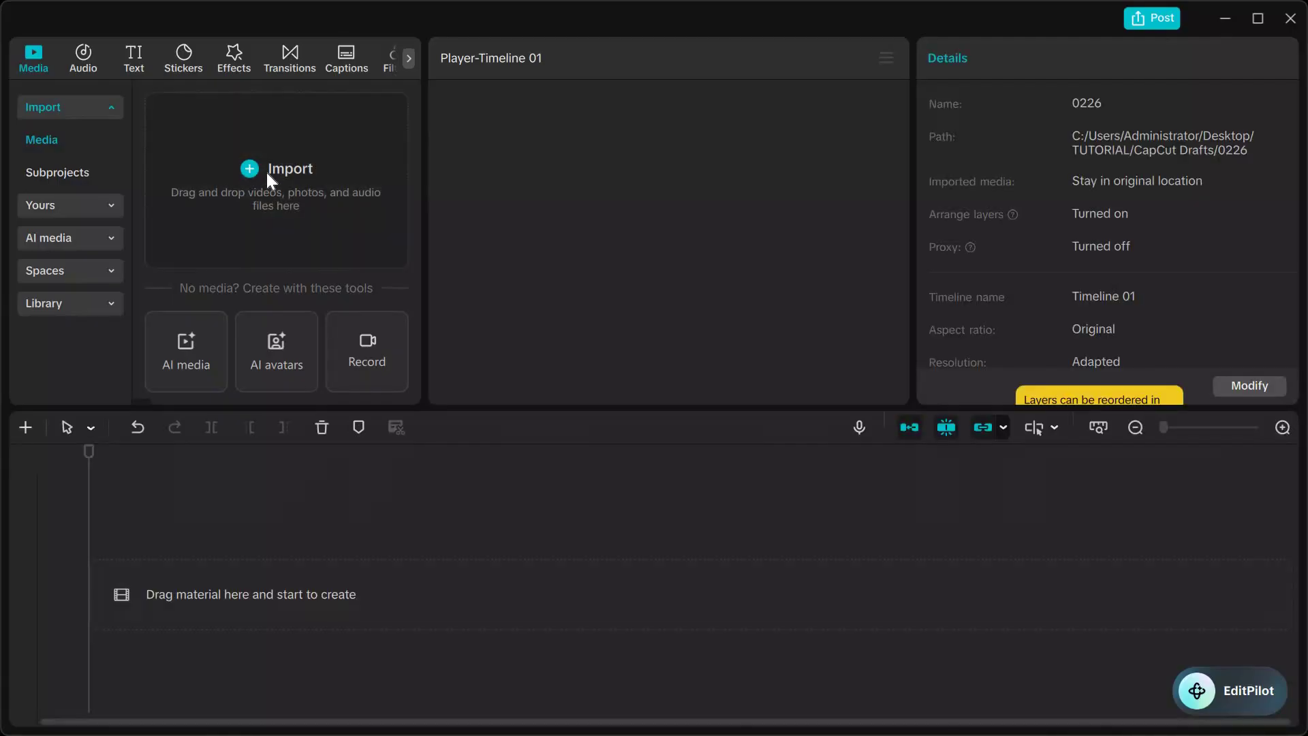
{"action": "left_click_drag", "start_coordinate": [565, 190], "coordinate": [251, 617]}
{"action": "double_click", "coordinate": [578, 172]}
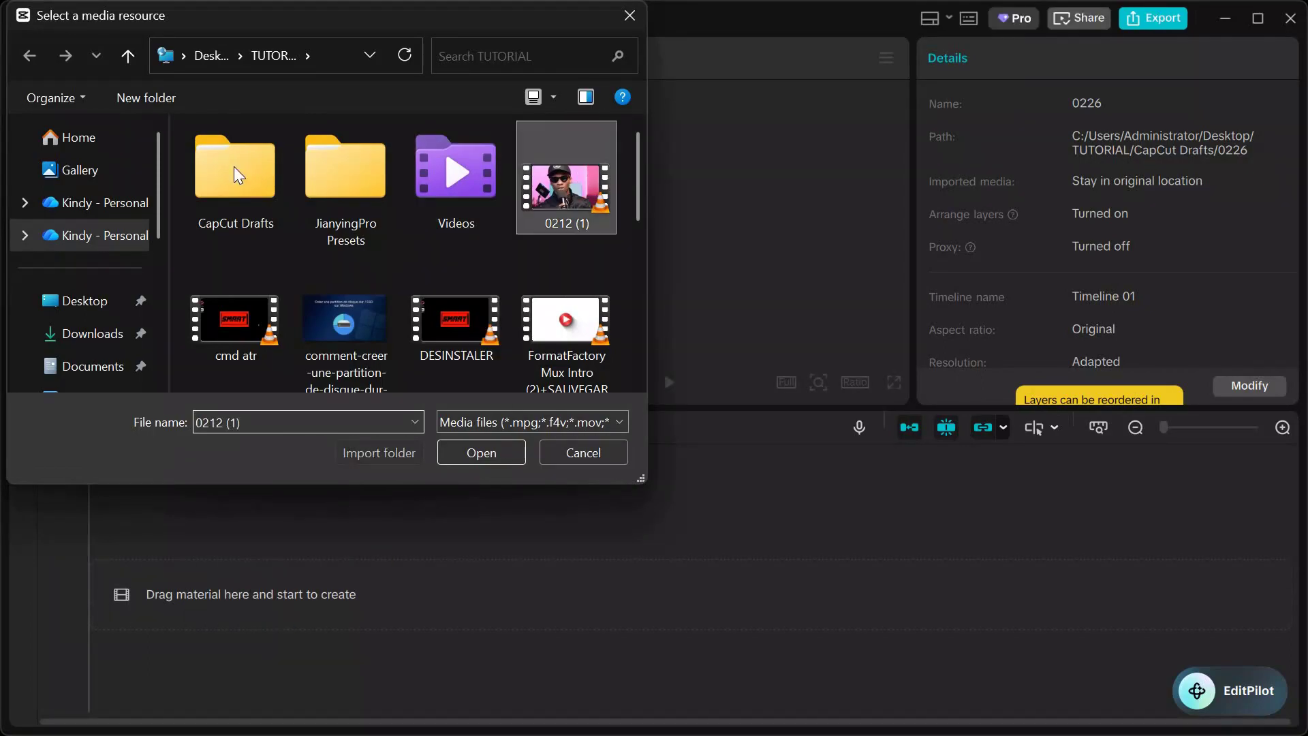
Step: Place the imported clip at the start of the timeline and move the playhead to about 17 seconds
{"action": "left_click_drag", "start_coordinate": [206, 194], "coordinate": [245, 586]}
{"action": "left_click_drag", "start_coordinate": [582, 472], "coordinate": [679, 545]}
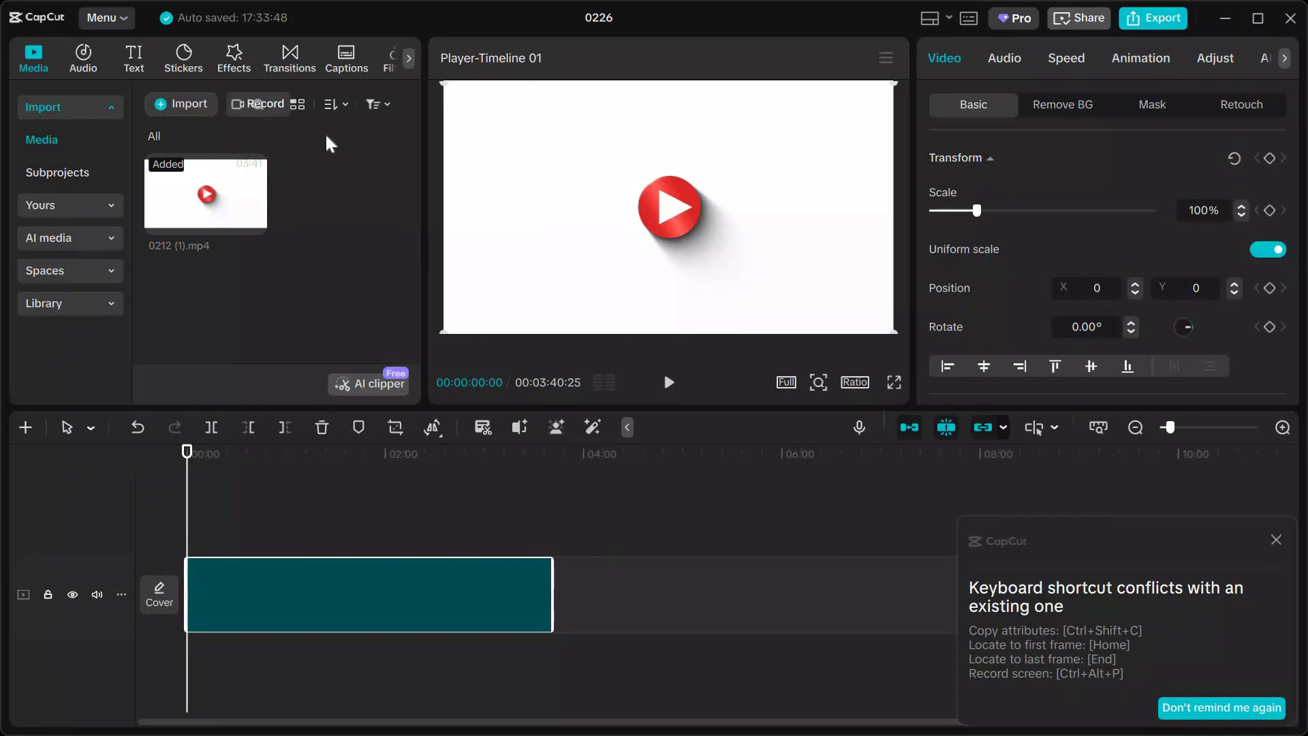
{"action": "left_click", "coordinate": [208, 453]}
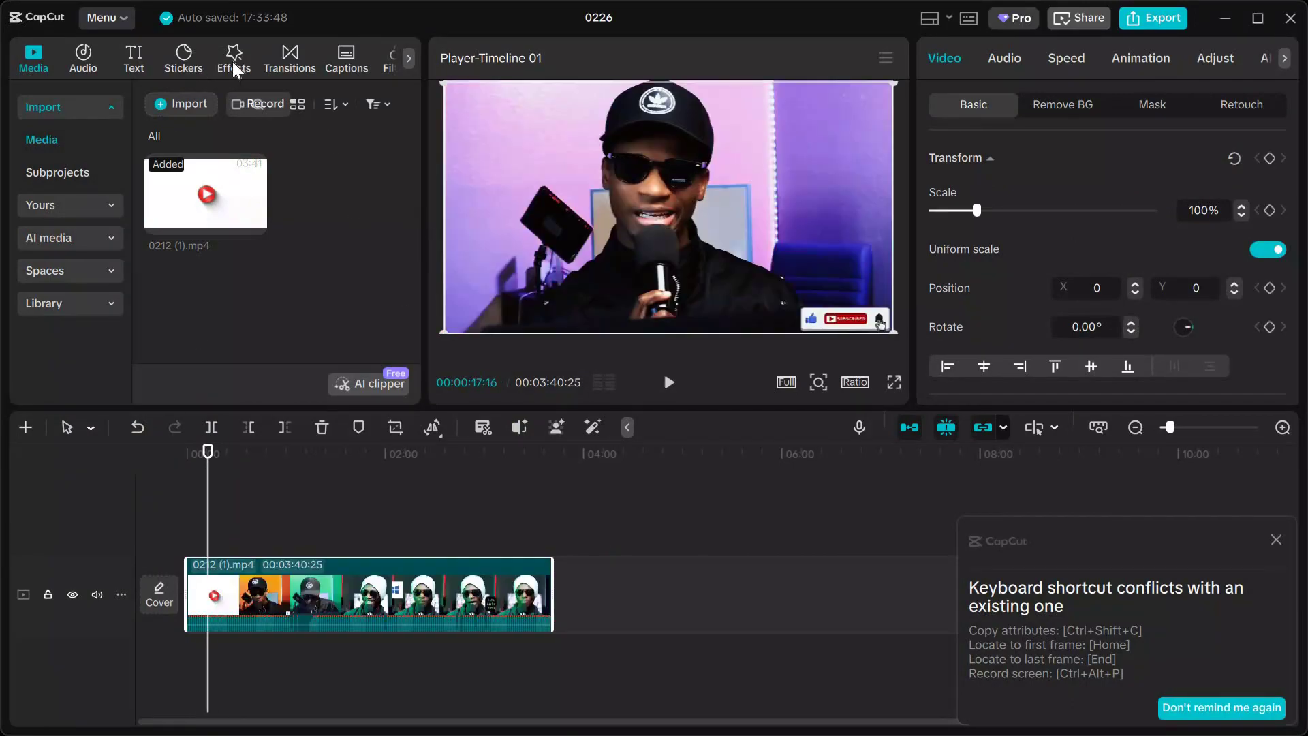
Step: Add the Black Flash 2 video effect above the clip, starting at about 01:20 on the timeline
{"action": "left_click", "coordinate": [233, 60]}
{"action": "mouse_move", "coordinate": [278, 340]}
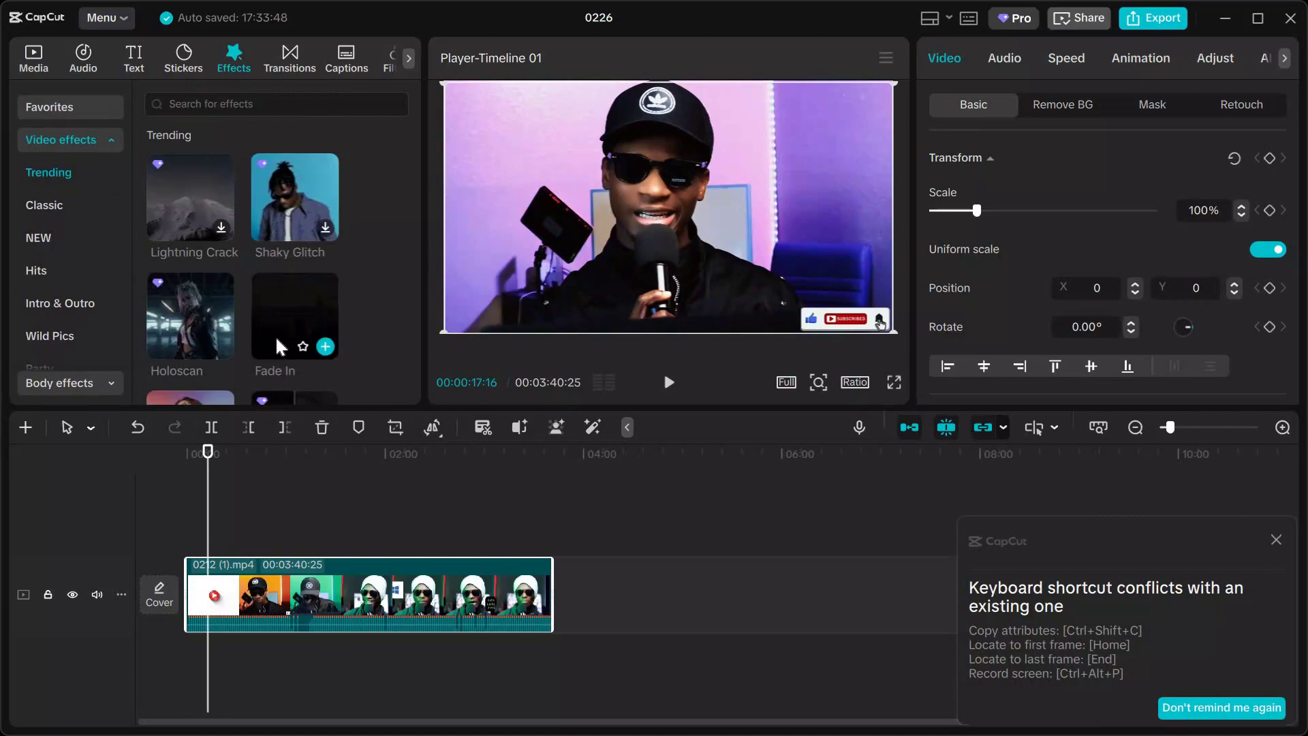
{"action": "scroll", "coordinate": [275, 337], "scroll_direction": "down", "scroll_amount": 2}
{"action": "mouse_move", "coordinate": [197, 353]}
{"action": "left_mouse_down"}
{"action": "mouse_move", "coordinate": [262, 382]}
{"action": "mouse_move", "coordinate": [334, 545]}
{"action": "left_mouse_up"}
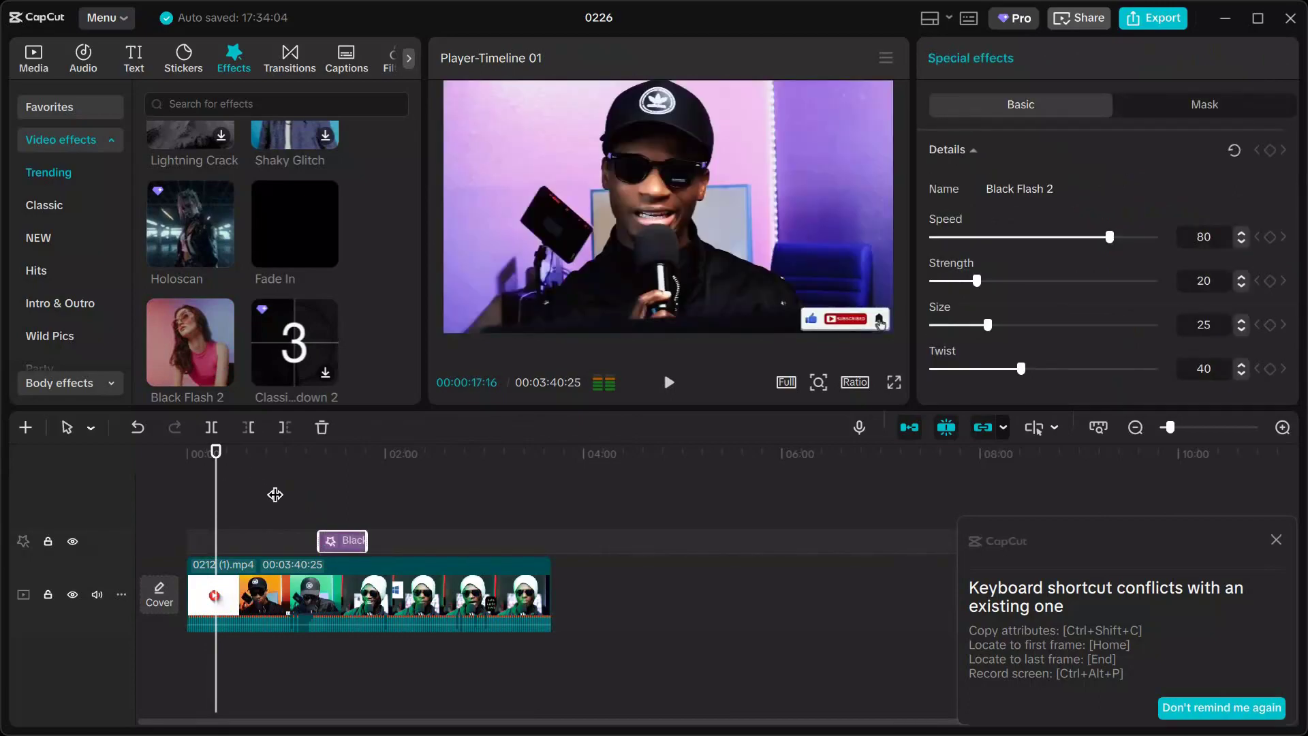
Step: Play the timeline from about 01:15 to preview the Black Flash 2 effect
{"action": "left_click", "coordinate": [311, 497]}
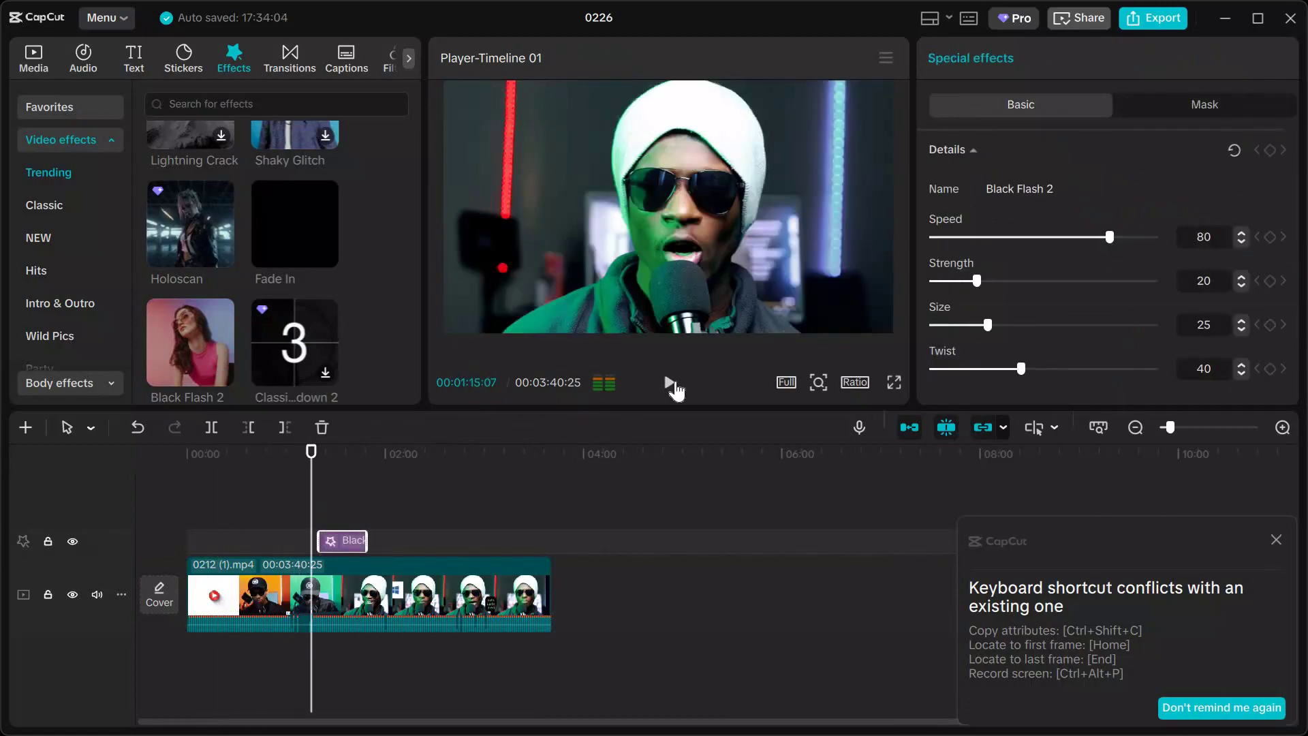
{"action": "left_click", "coordinate": [671, 387]}
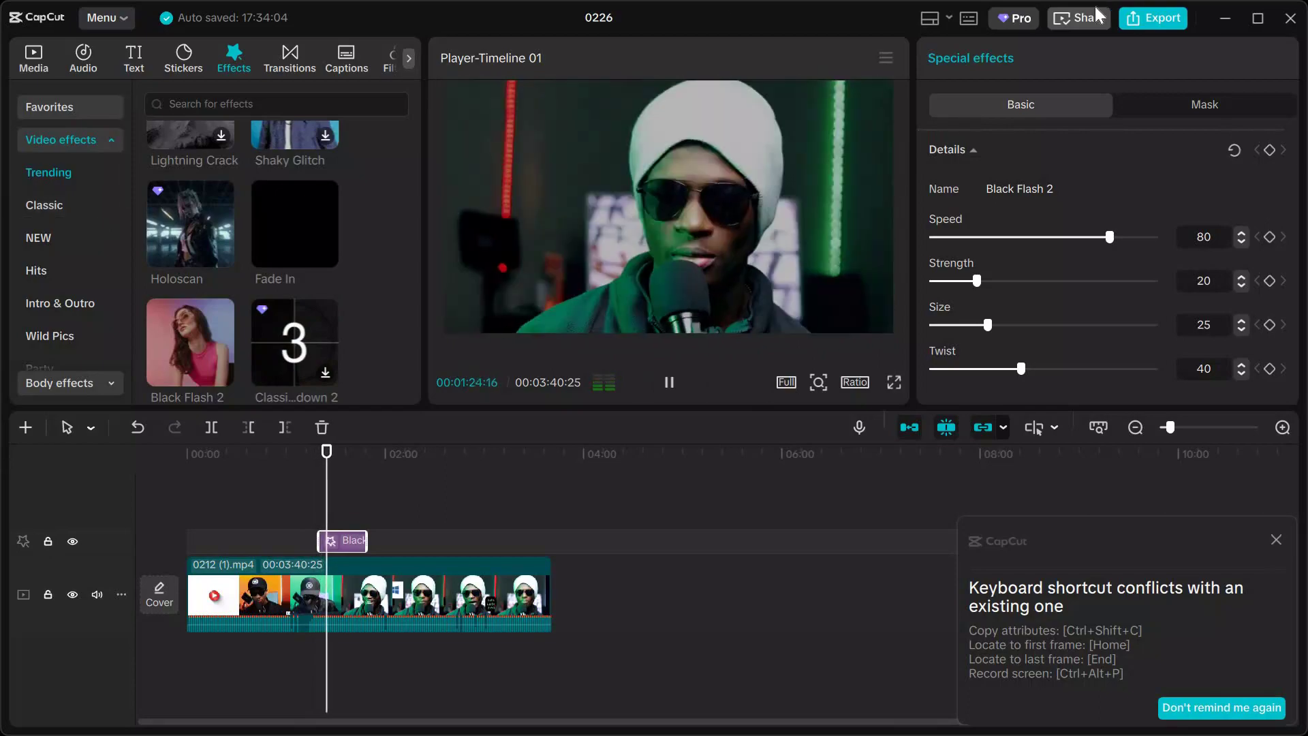
Step: Review the export settings without exporting and dismiss the keyboard shortcut conflict notice
{"action": "left_click", "coordinate": [1147, 22]}
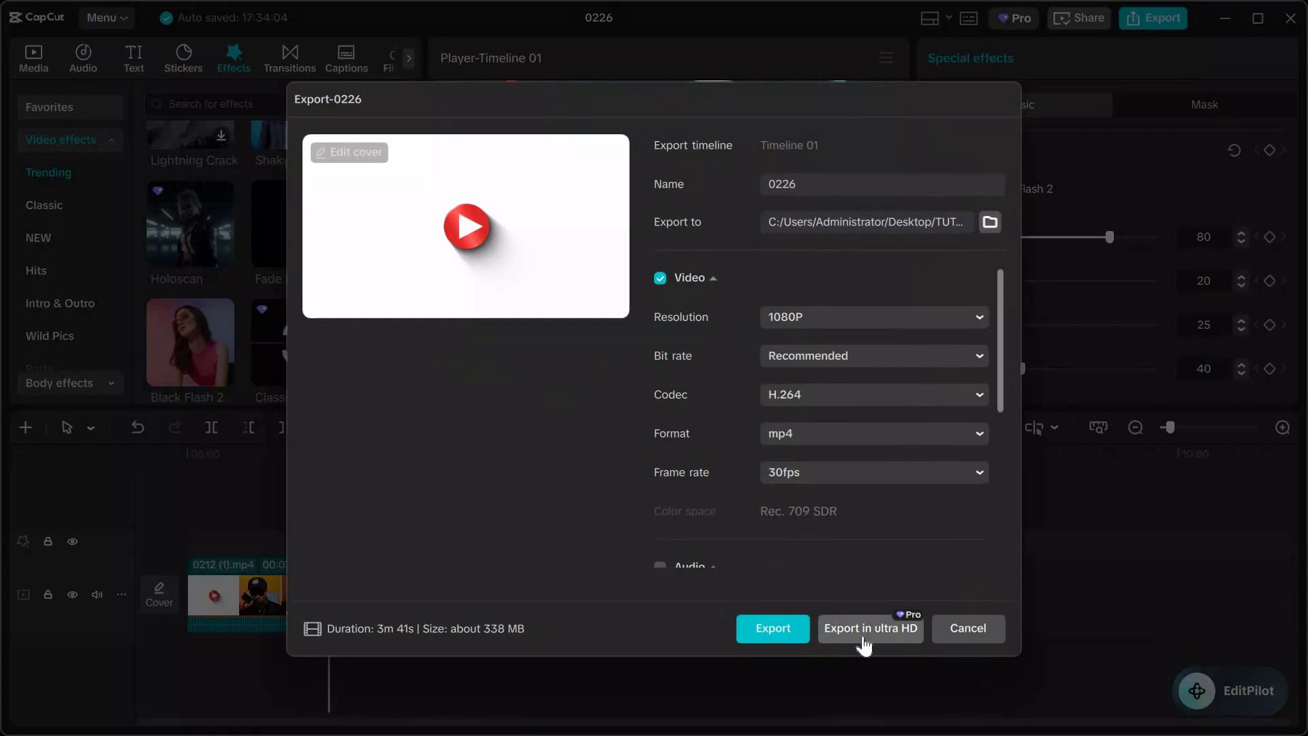
{"action": "left_click", "coordinate": [978, 644]}
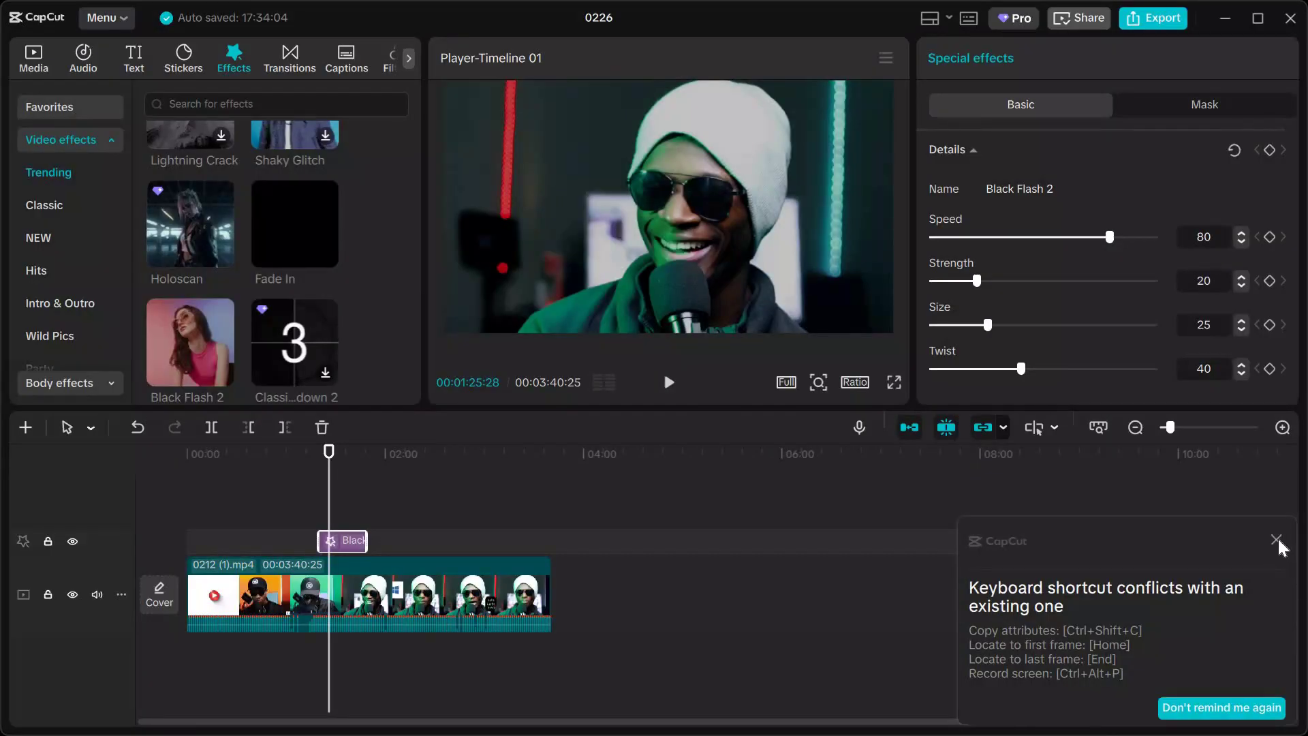
{"action": "left_click", "coordinate": [1276, 540]}
Step: Add the Lightning Crack Pro effect to the effects track just after Black Flash 2
{"action": "scroll", "coordinate": [299, 225], "scroll_direction": "up", "scroll_amount": 1}
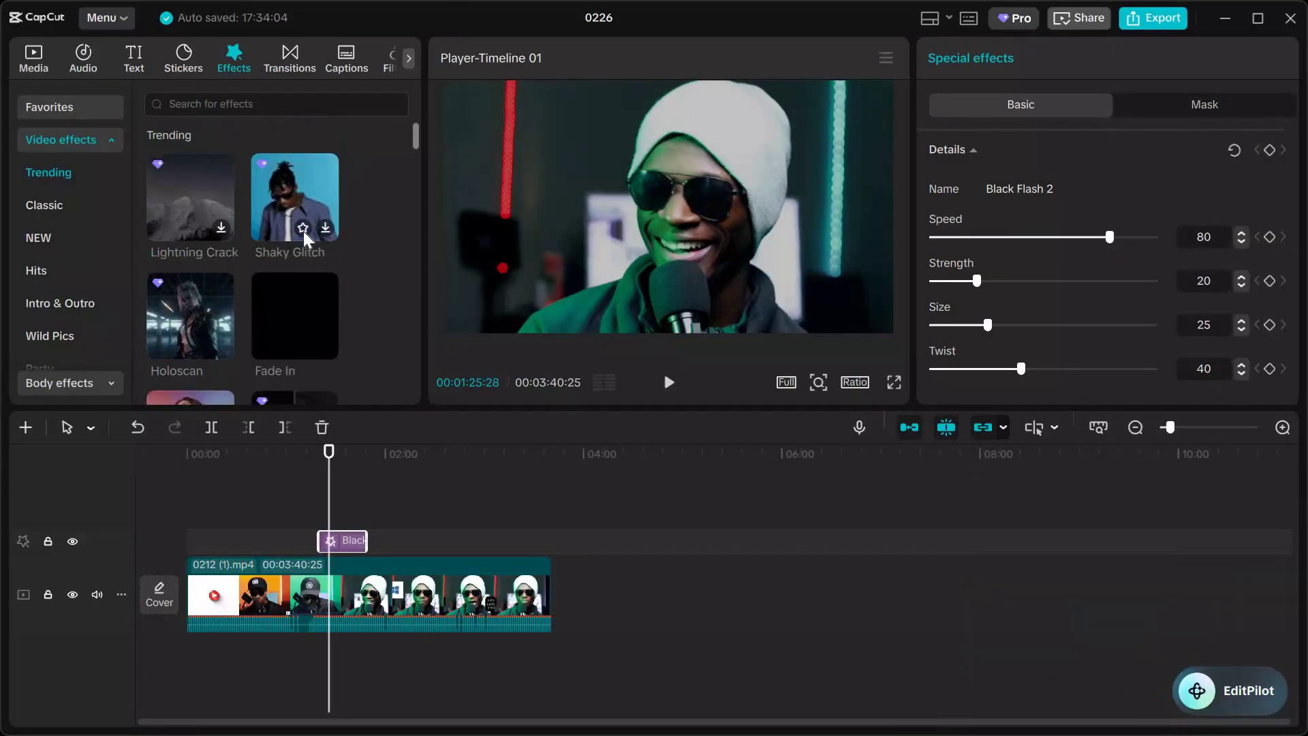
{"action": "scroll", "coordinate": [292, 214], "scroll_direction": "down", "scroll_amount": 3}
{"action": "scroll", "coordinate": [239, 214], "scroll_direction": "up", "scroll_amount": 3}
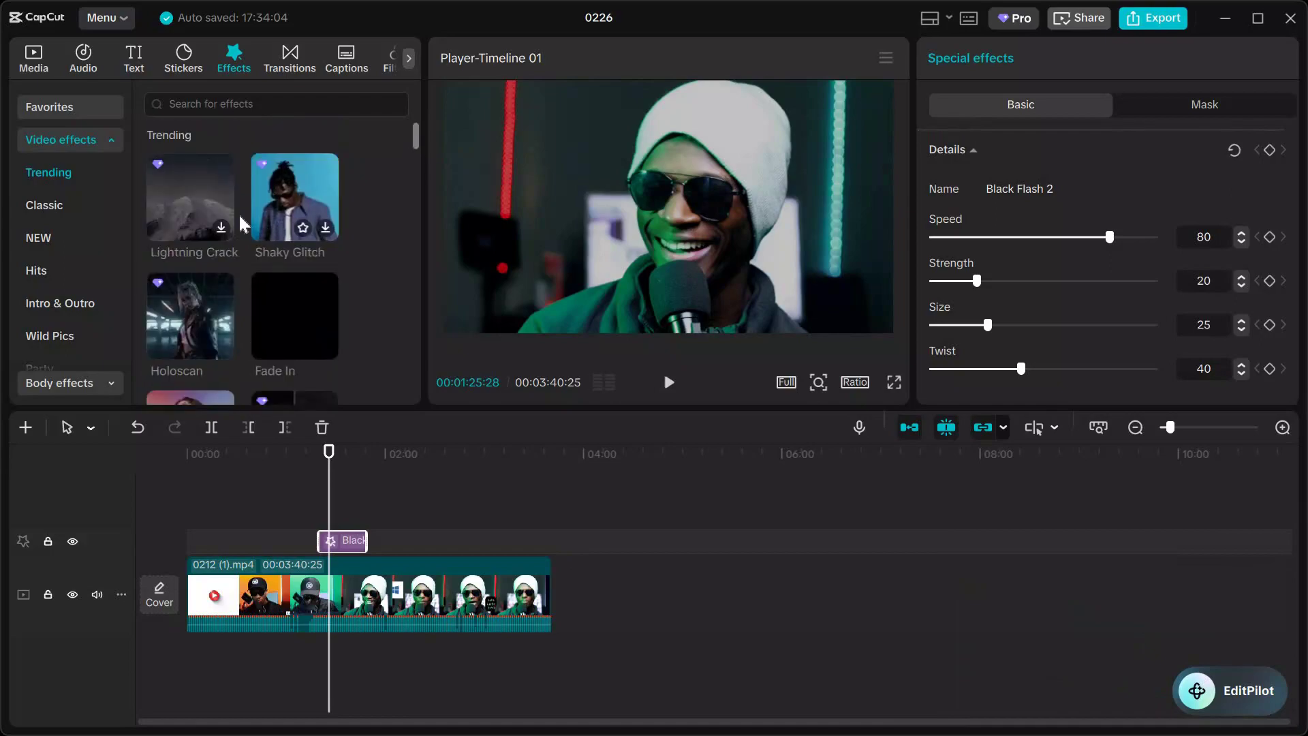
{"action": "left_click", "coordinate": [198, 198]}
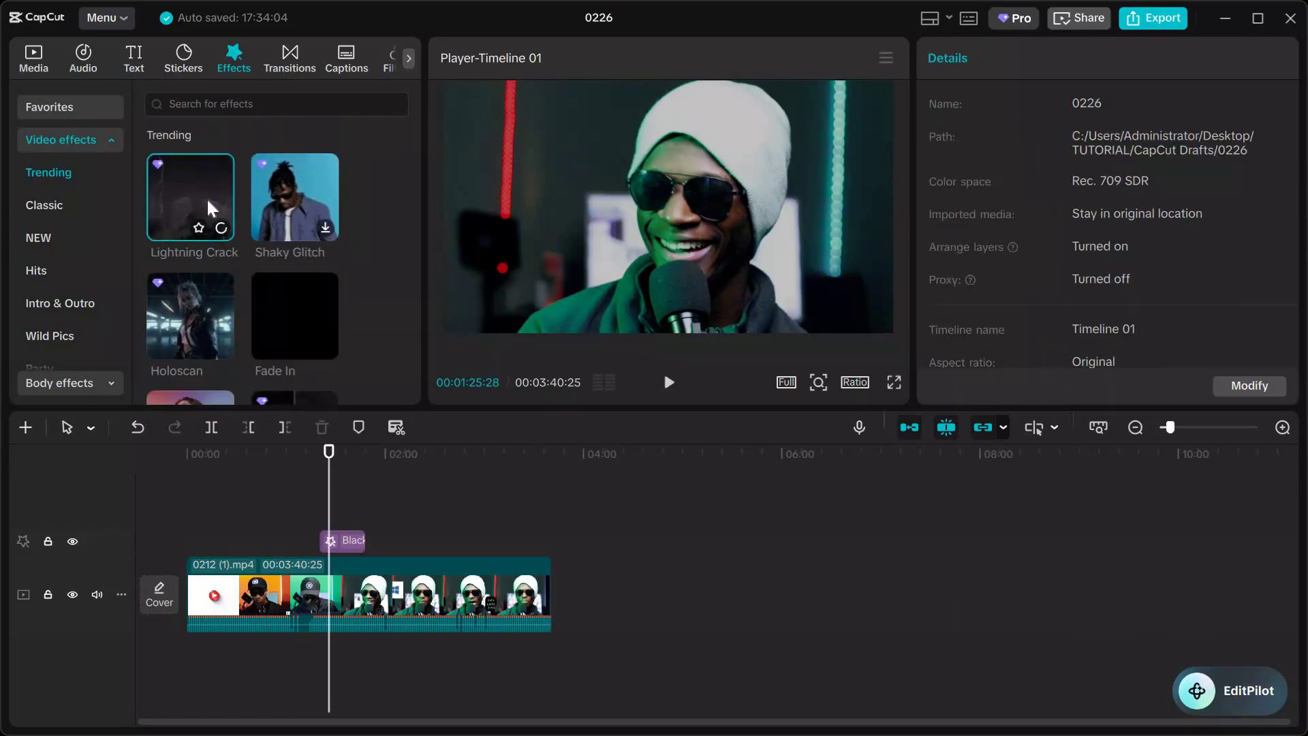
{"action": "left_click_drag", "start_coordinate": [205, 200], "coordinate": [426, 542]}
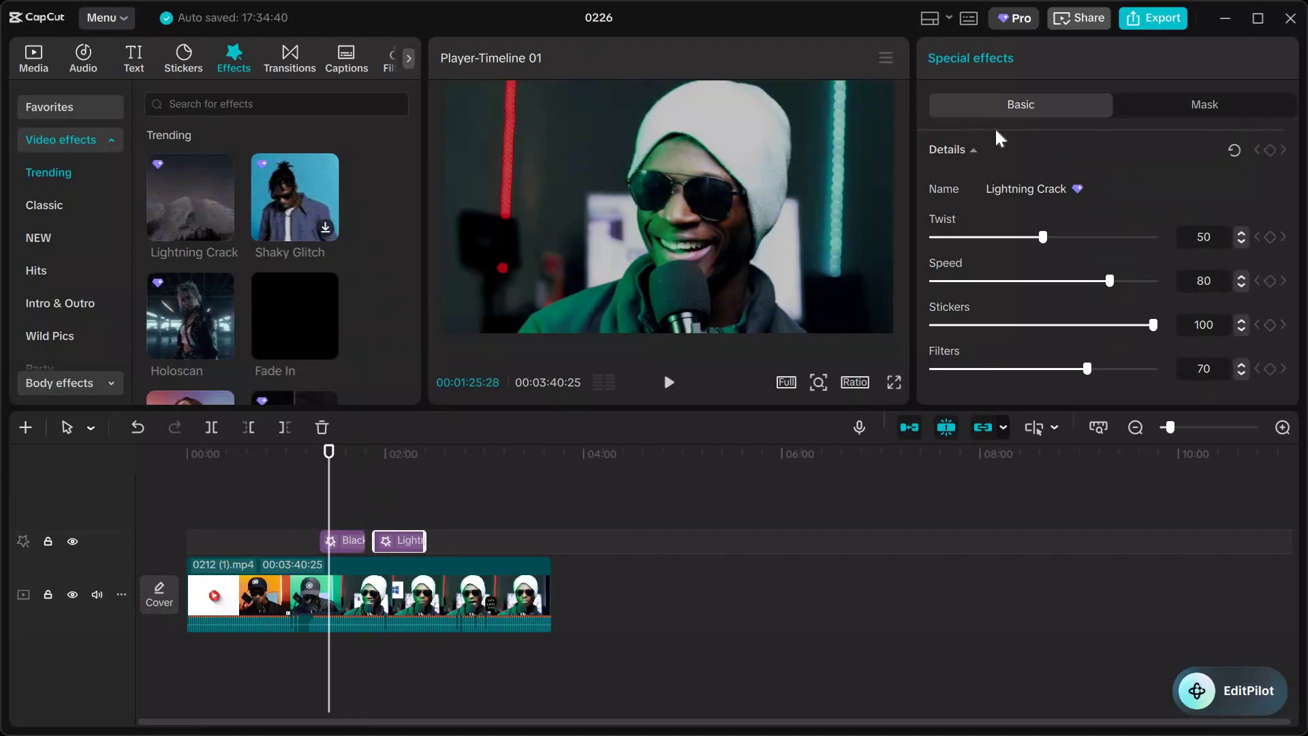
Step: Check whether the project exports with the Pro effect, return to editing, and display the trending transitions
{"action": "left_click", "coordinate": [1166, 19]}
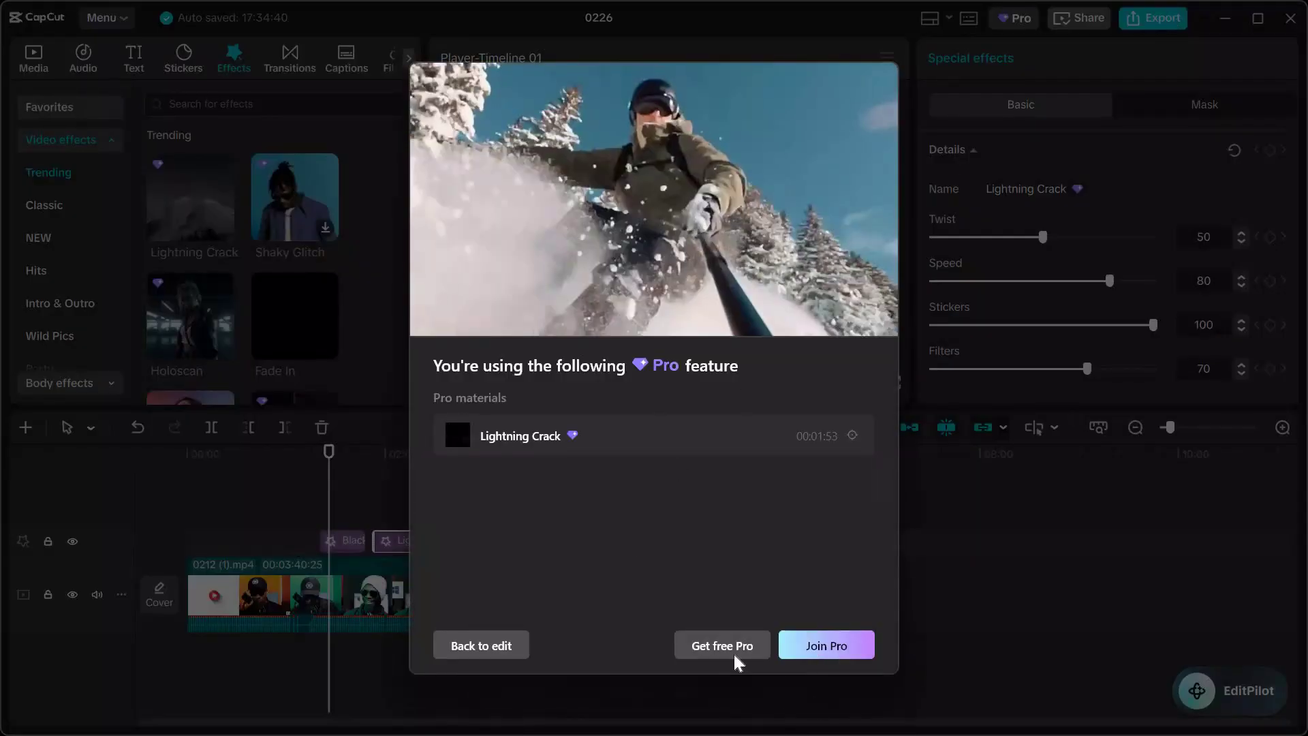
{"action": "left_click", "coordinate": [500, 647]}
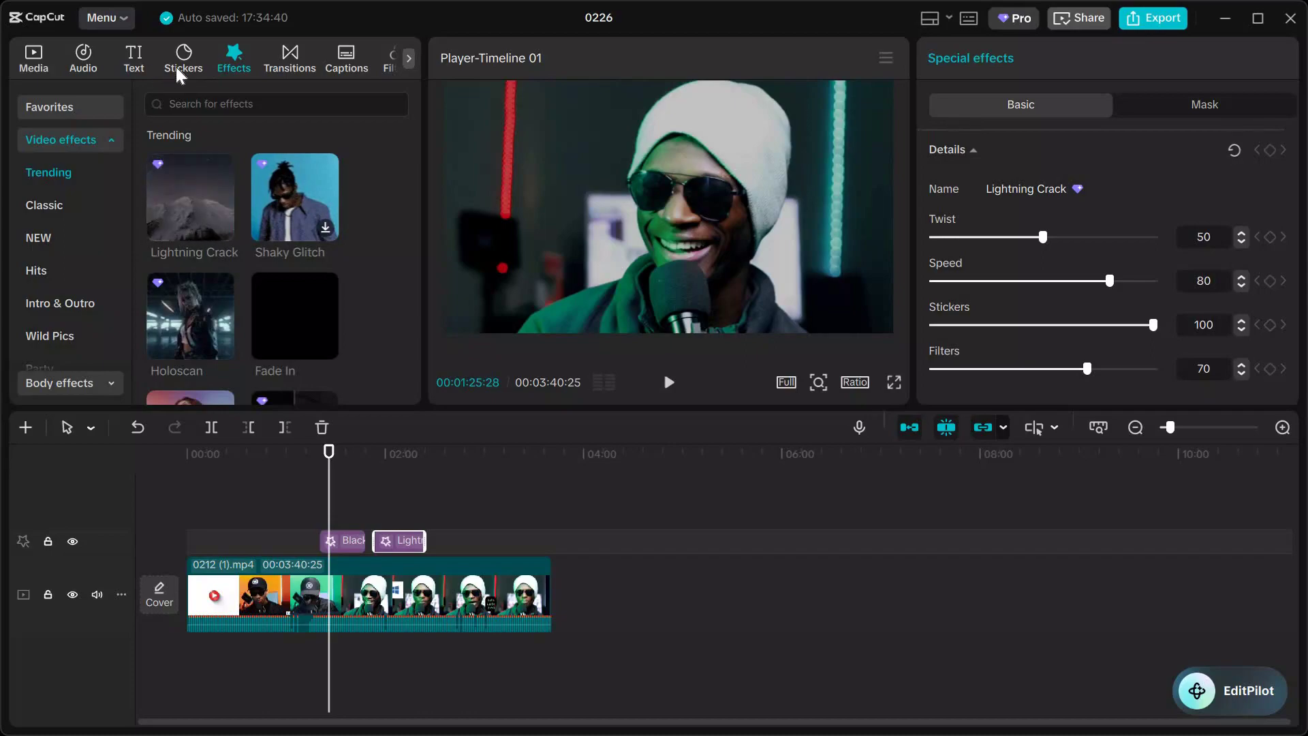
{"action": "left_click", "coordinate": [292, 64]}
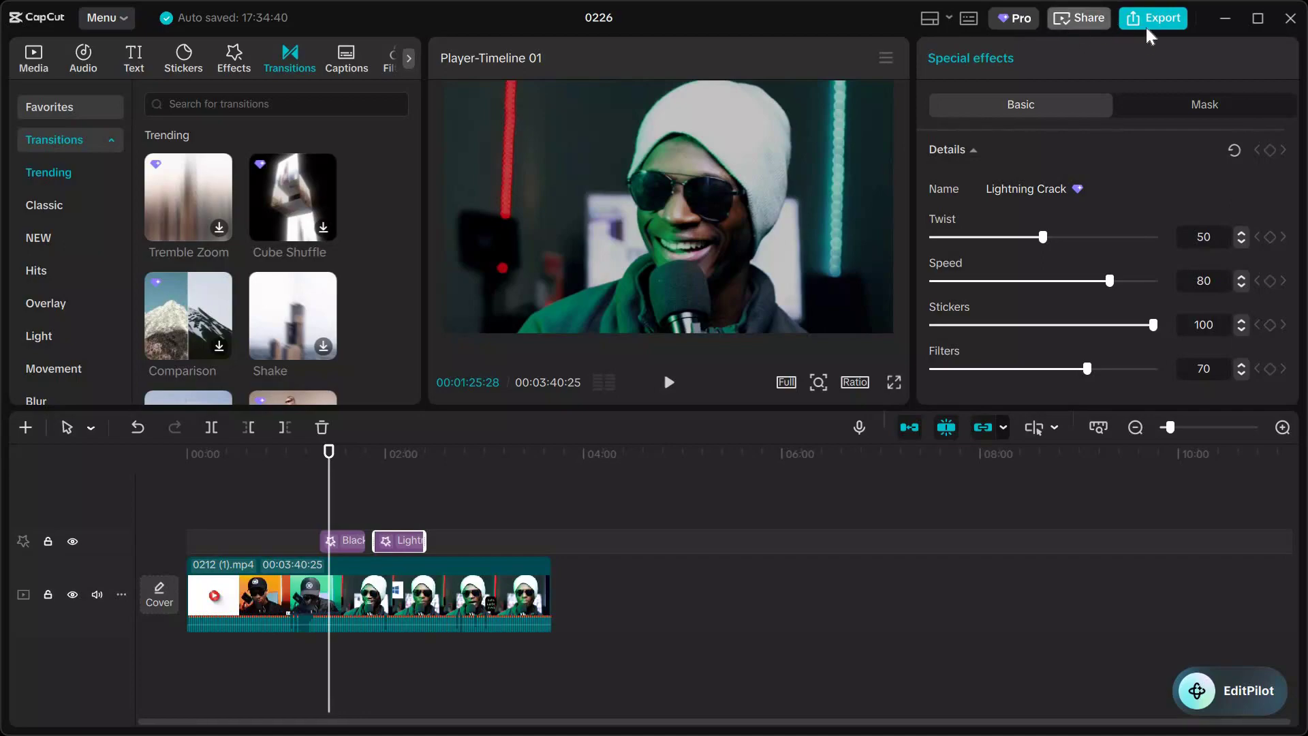
Step: Sign in to CapCut with the saved Google account and dismiss the Pro subscription offer
{"action": "left_click", "coordinate": [1013, 18]}
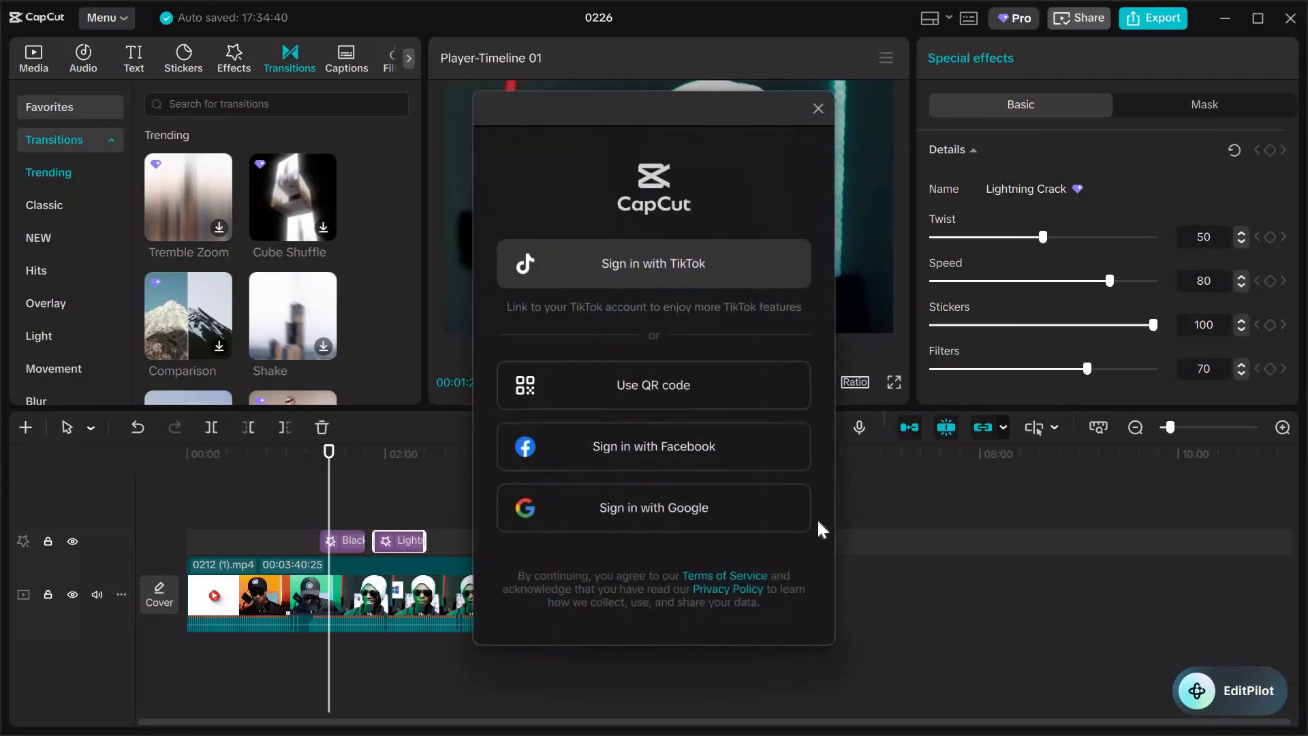
{"action": "left_click", "coordinate": [684, 505]}
{"action": "left_click", "coordinate": [854, 238]}
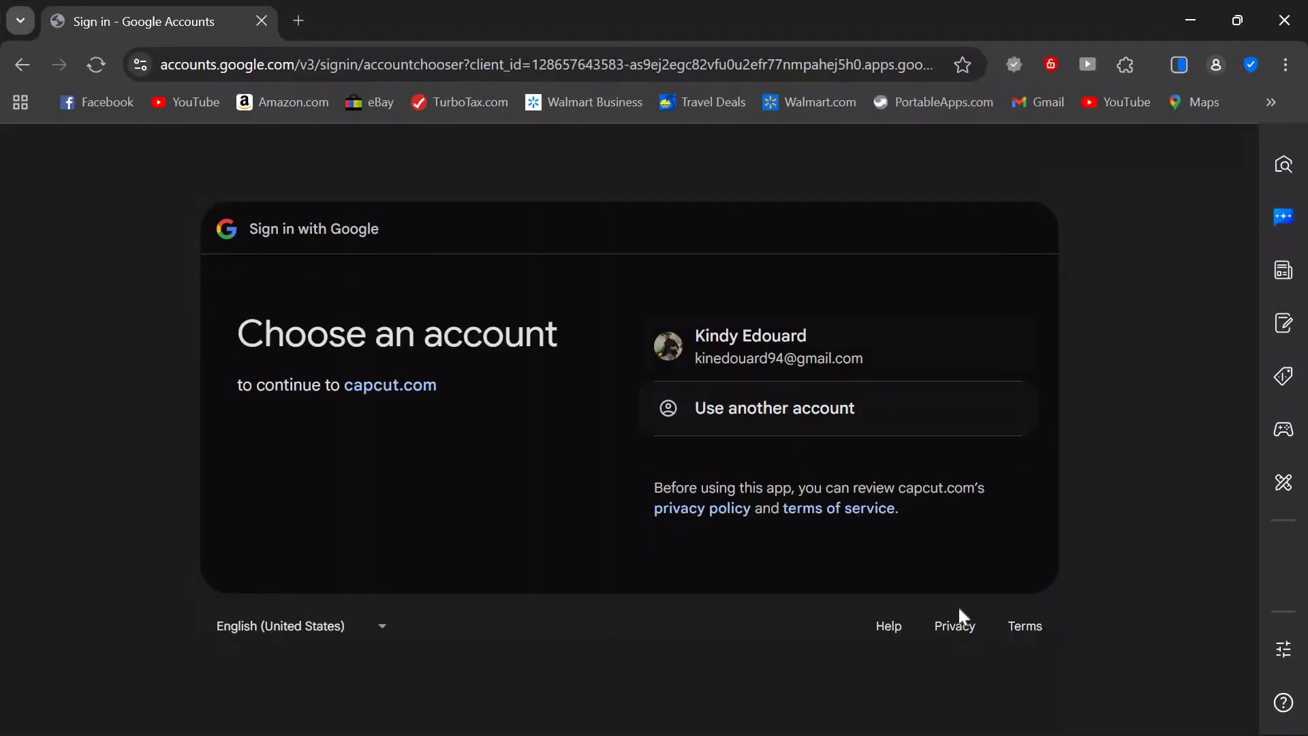
{"action": "left_click", "coordinate": [831, 348]}
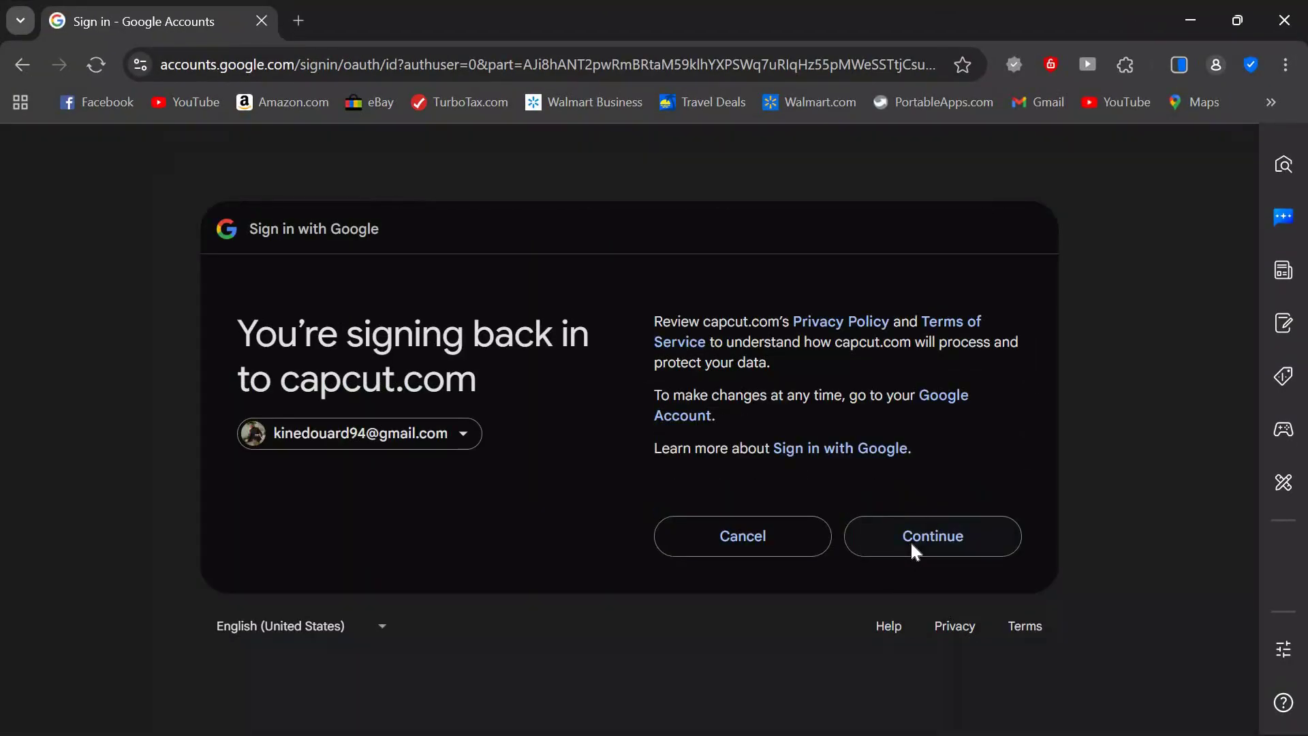
{"action": "left_click", "coordinate": [910, 541]}
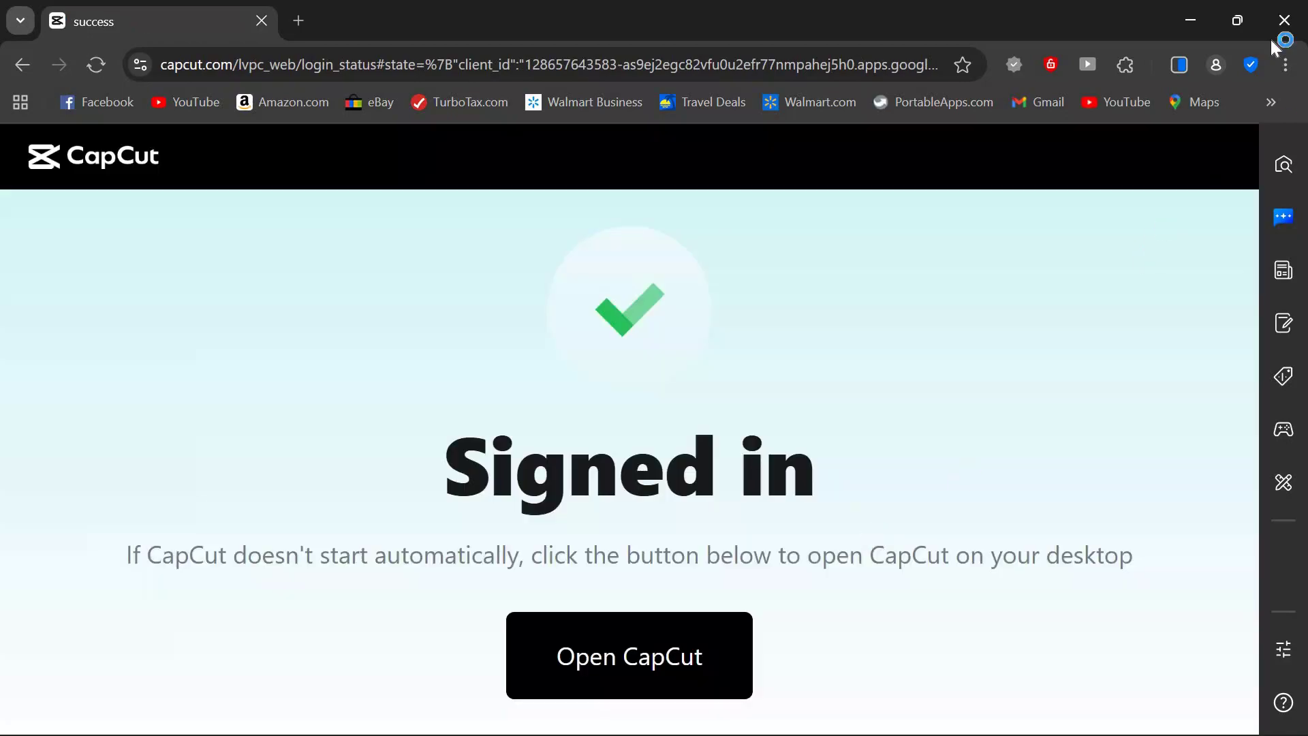
{"action": "left_click", "coordinate": [1294, 30]}
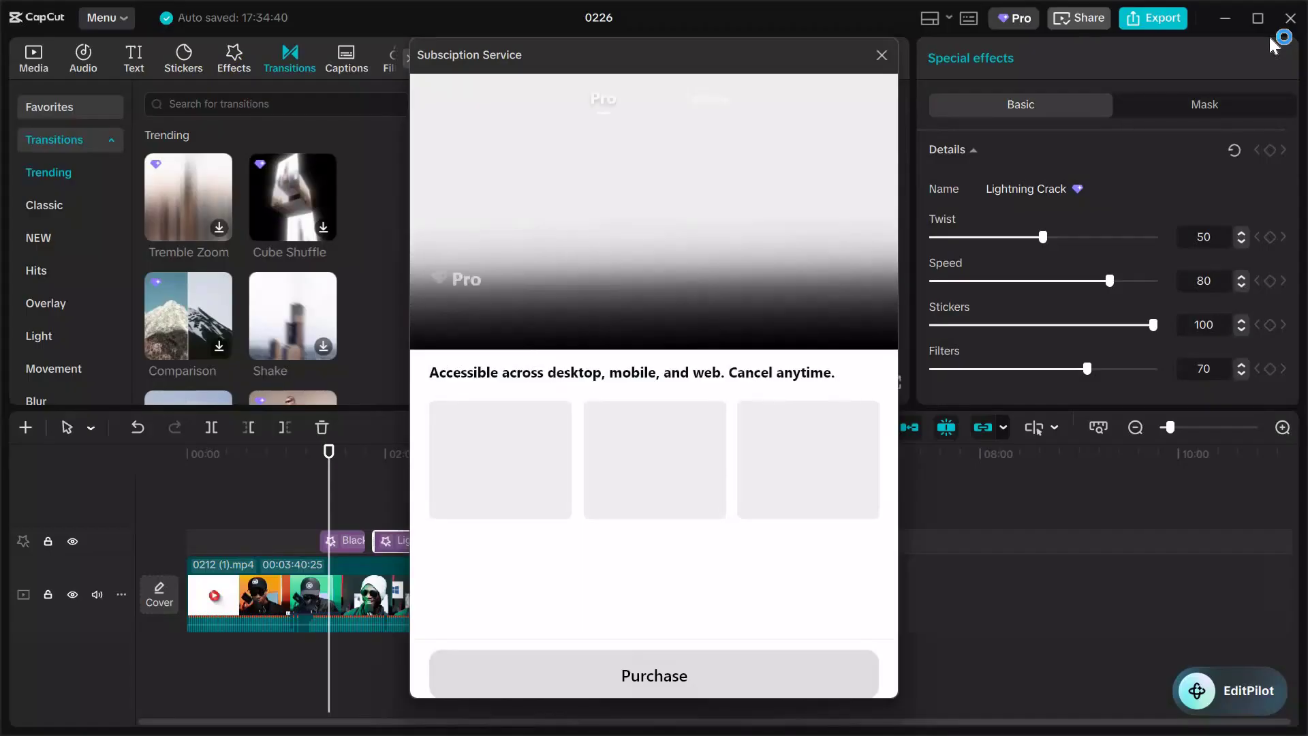
{"action": "left_click", "coordinate": [882, 56]}
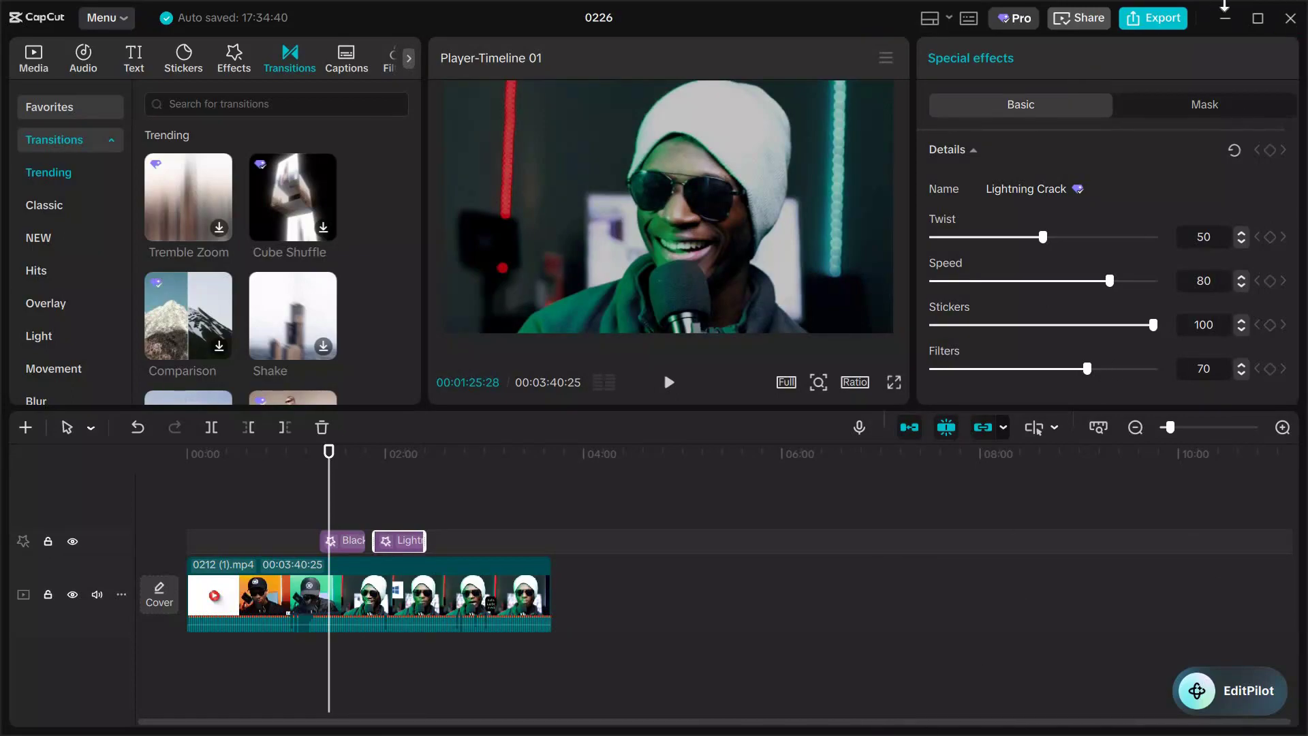
Step: Delete the Lightning Crack and Black Flash 2 effects from the timeline
{"action": "right_click", "coordinate": [400, 541]}
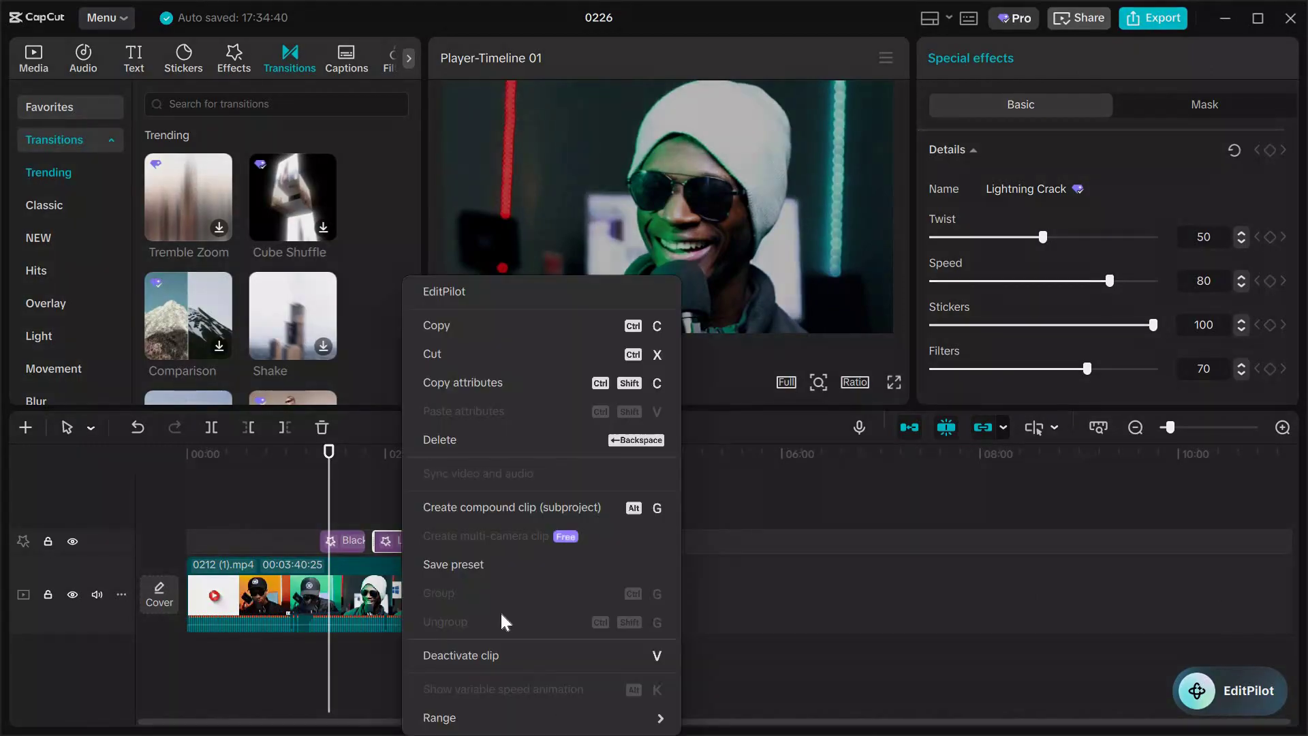
{"action": "left_click", "coordinate": [467, 439]}
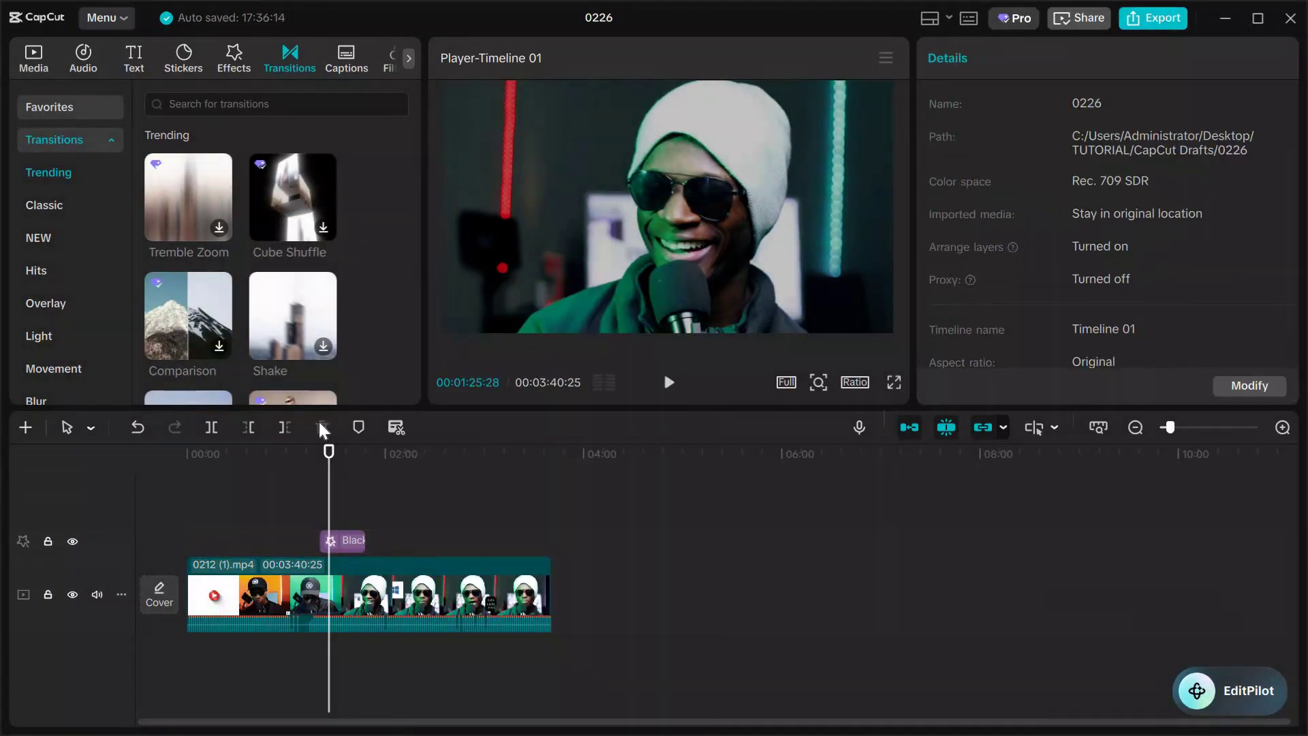
{"action": "left_click", "coordinate": [340, 542]}
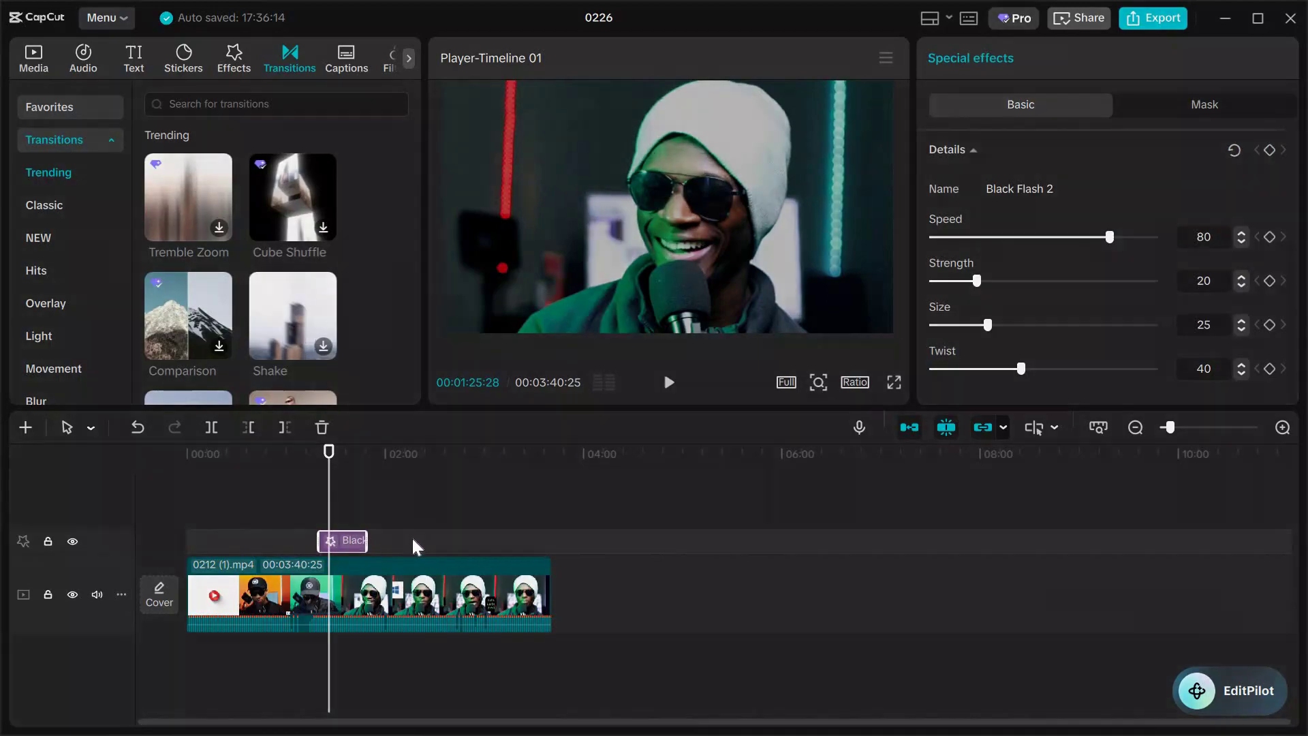
{"action": "right_click", "coordinate": [341, 541]}
{"action": "key", "text": "BackSpace"}
Step: Set the export destination to the PHOTOSHOOT folder on the Desktop
{"action": "left_click", "coordinate": [1161, 22]}
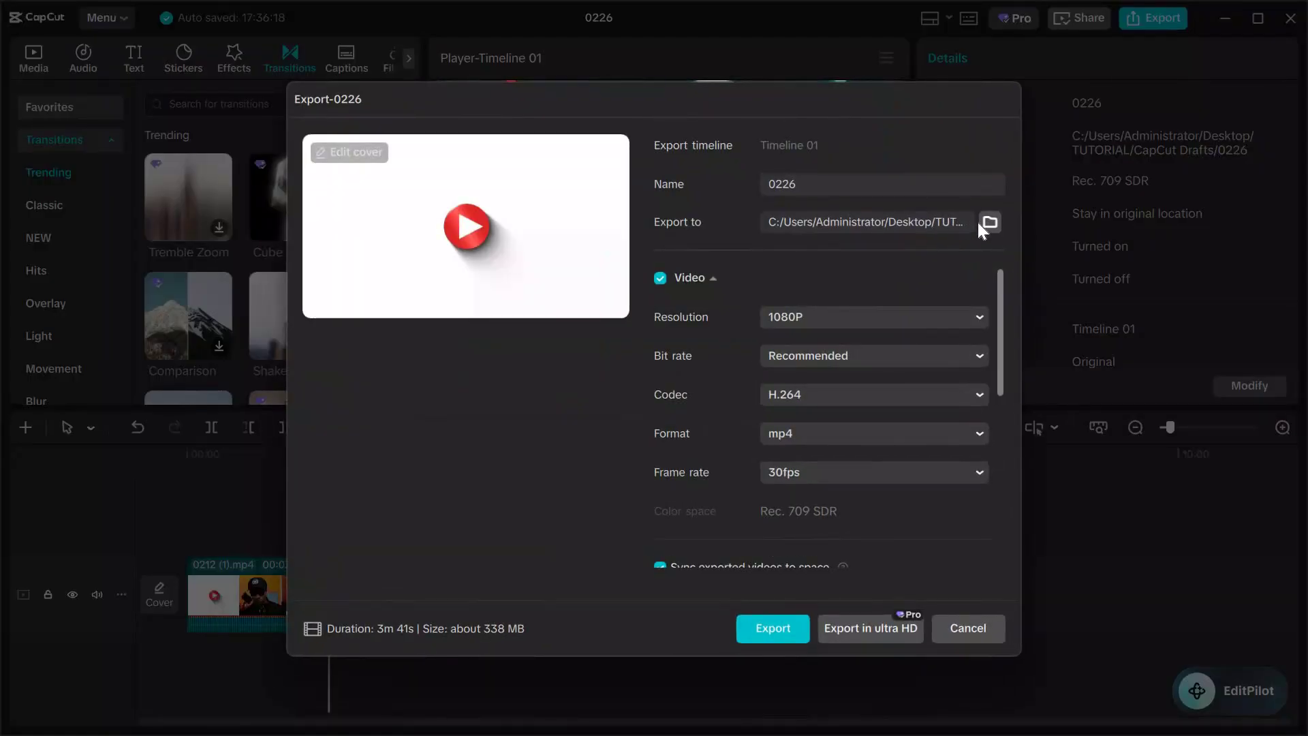
{"action": "left_click", "coordinate": [988, 223]}
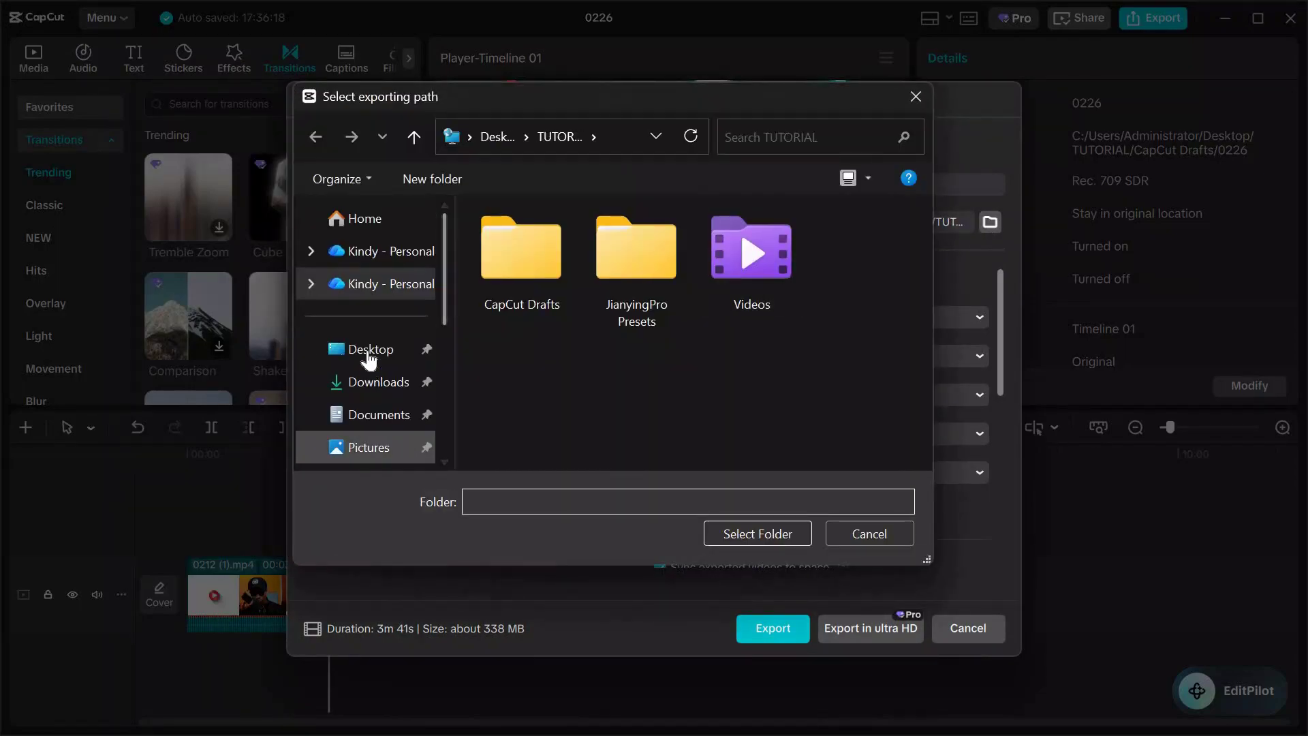
{"action": "left_click", "coordinate": [367, 348]}
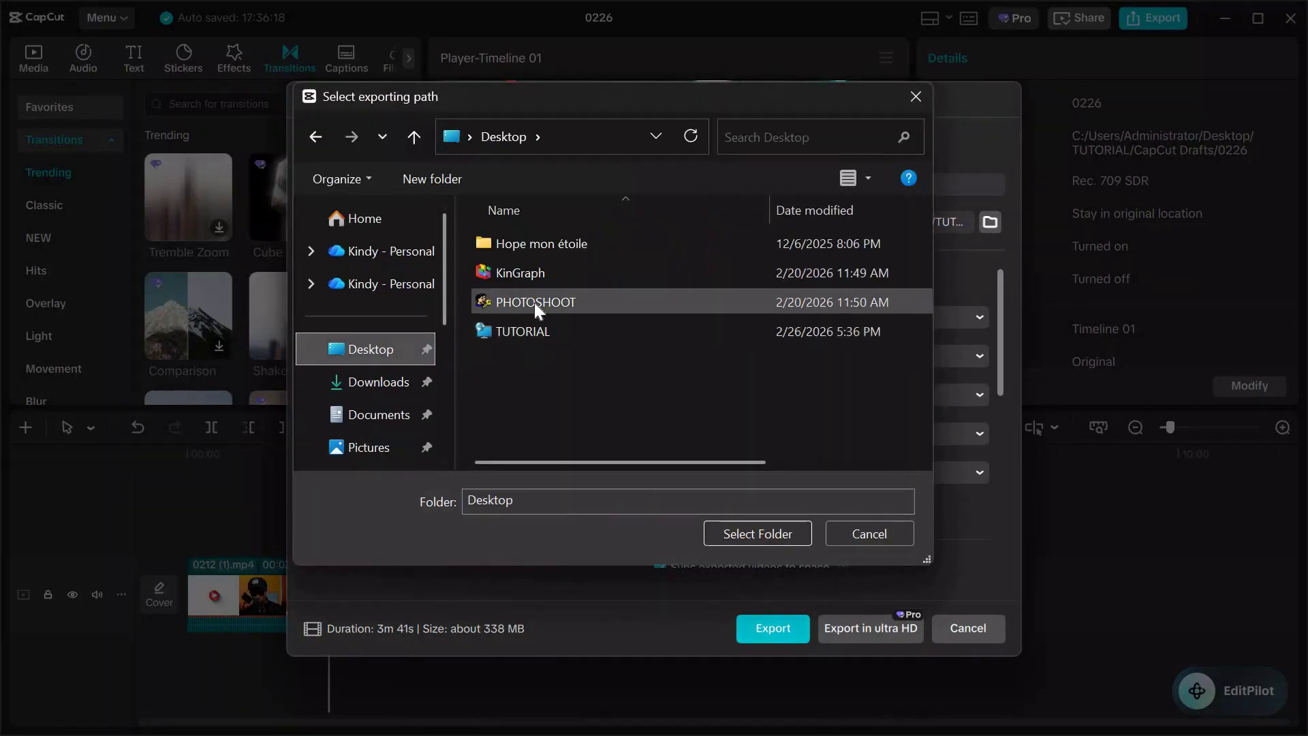
{"action": "left_click", "coordinate": [535, 303]}
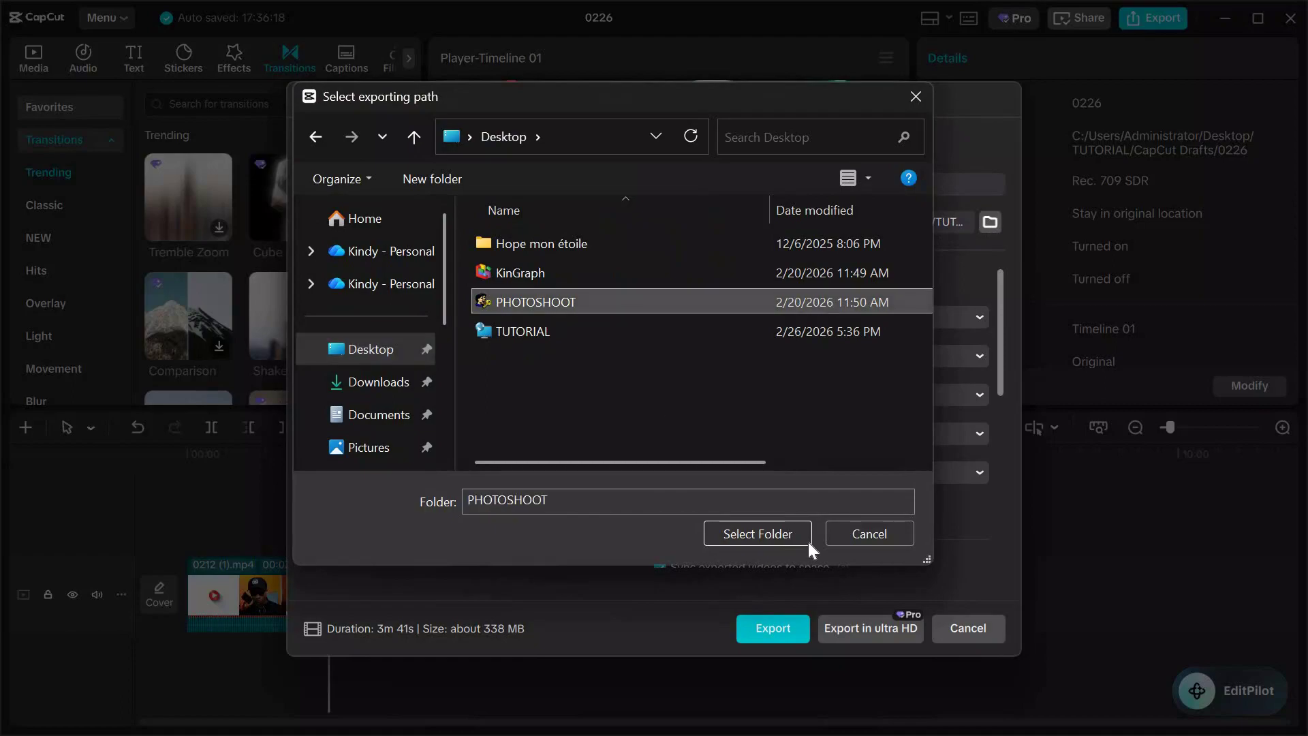
{"action": "left_click", "coordinate": [767, 527]}
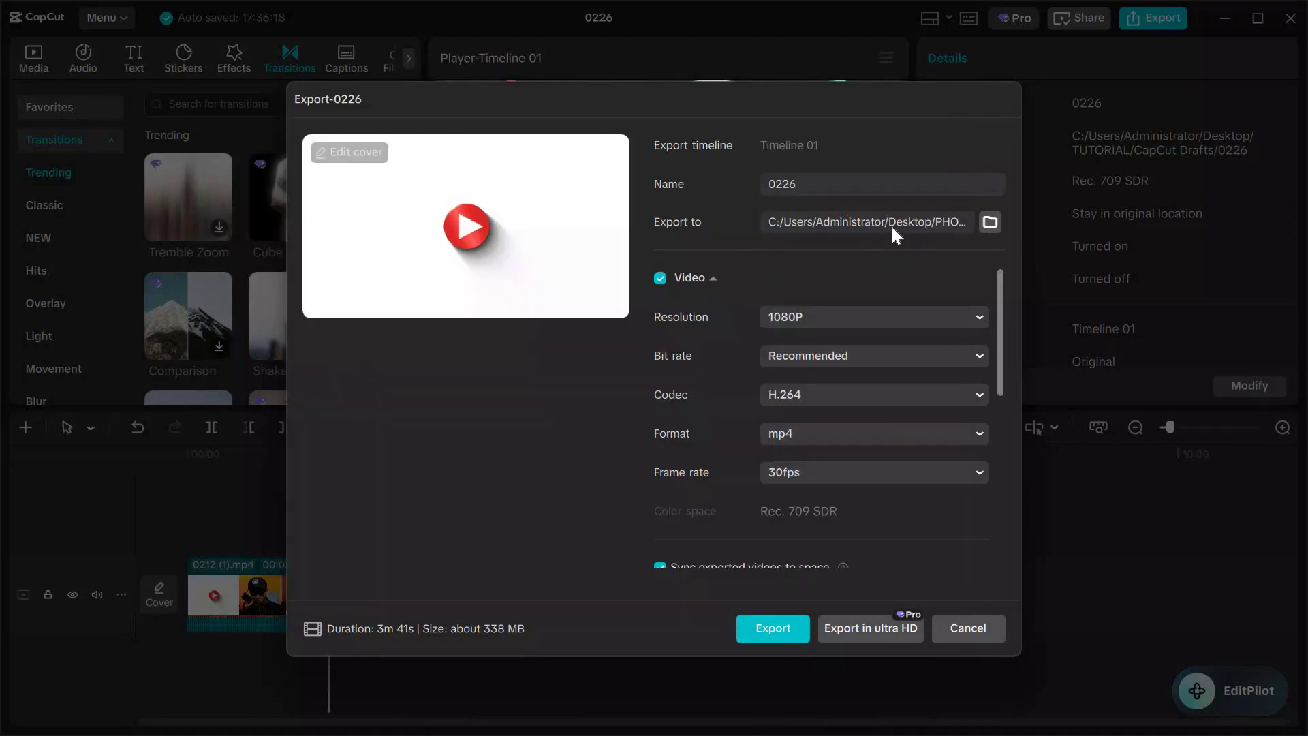
Step: Start exporting the video at the current settings and stop the export while it is in progress
{"action": "left_click", "coordinate": [770, 630]}
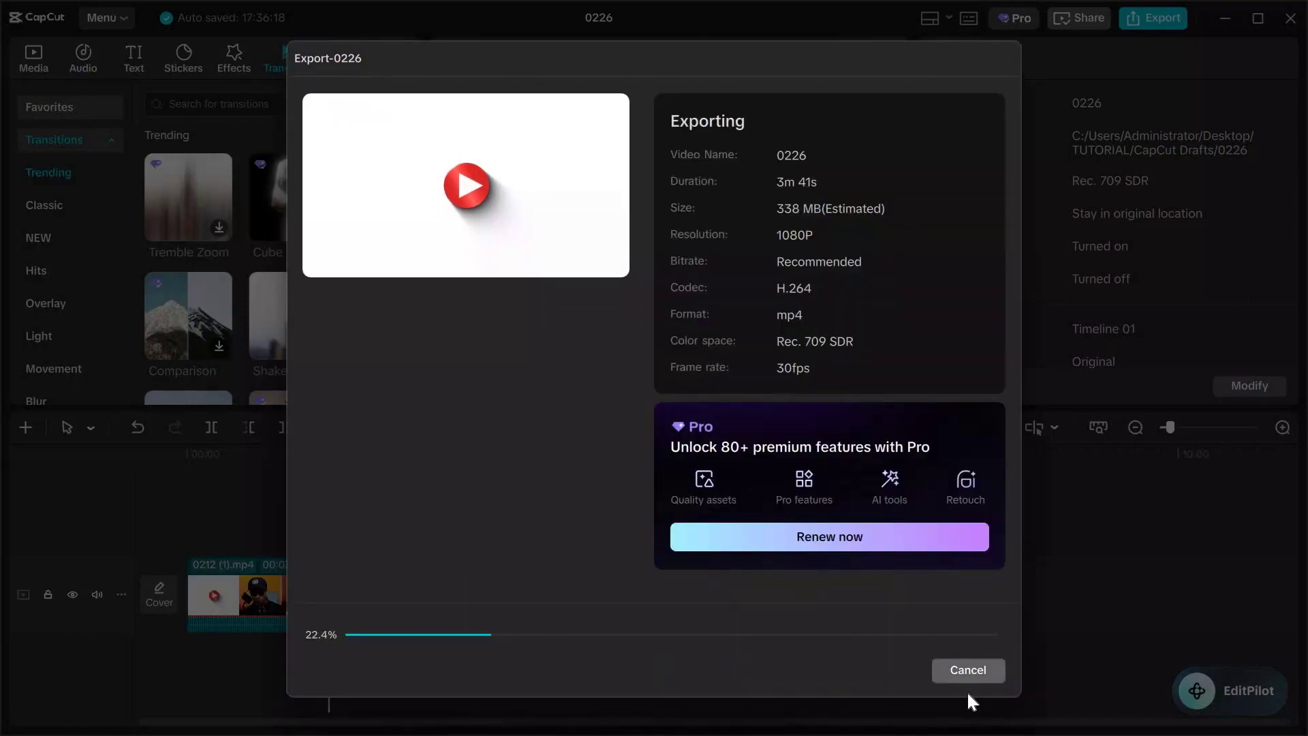
{"action": "left_click", "coordinate": [971, 673]}
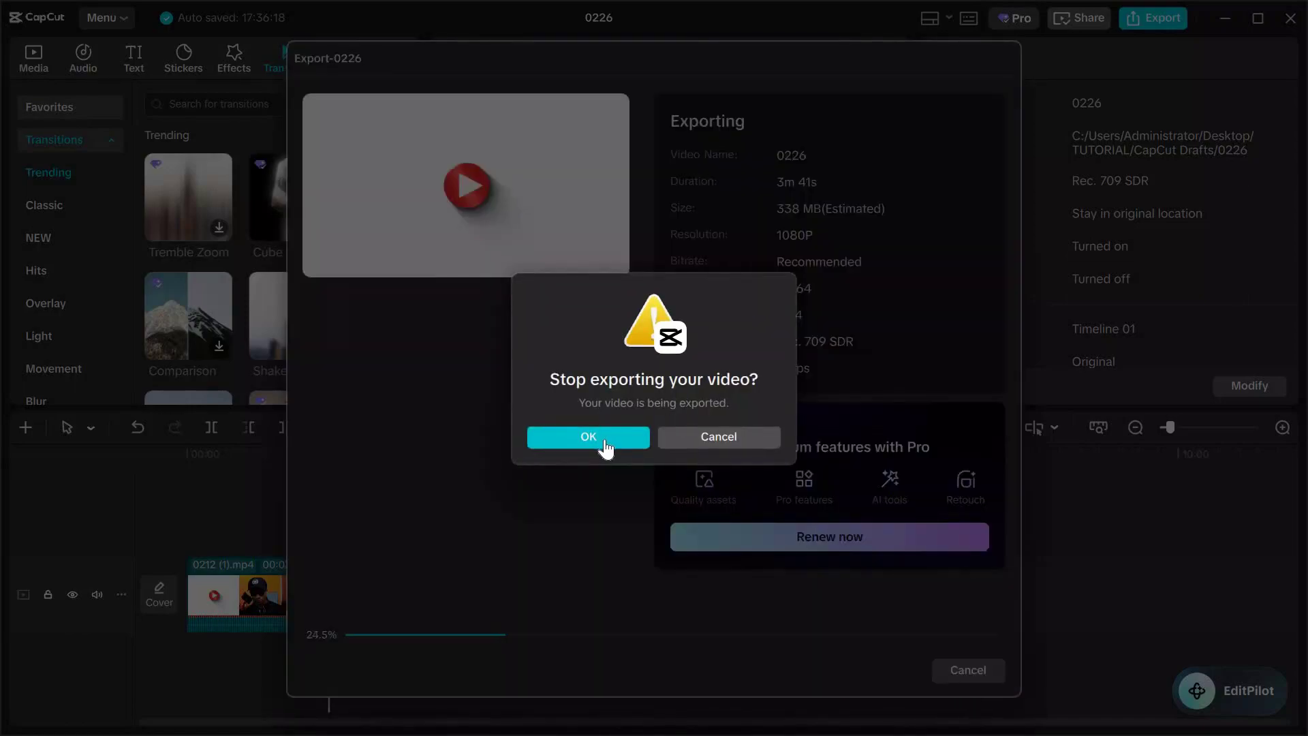
{"action": "left_click", "coordinate": [589, 437]}
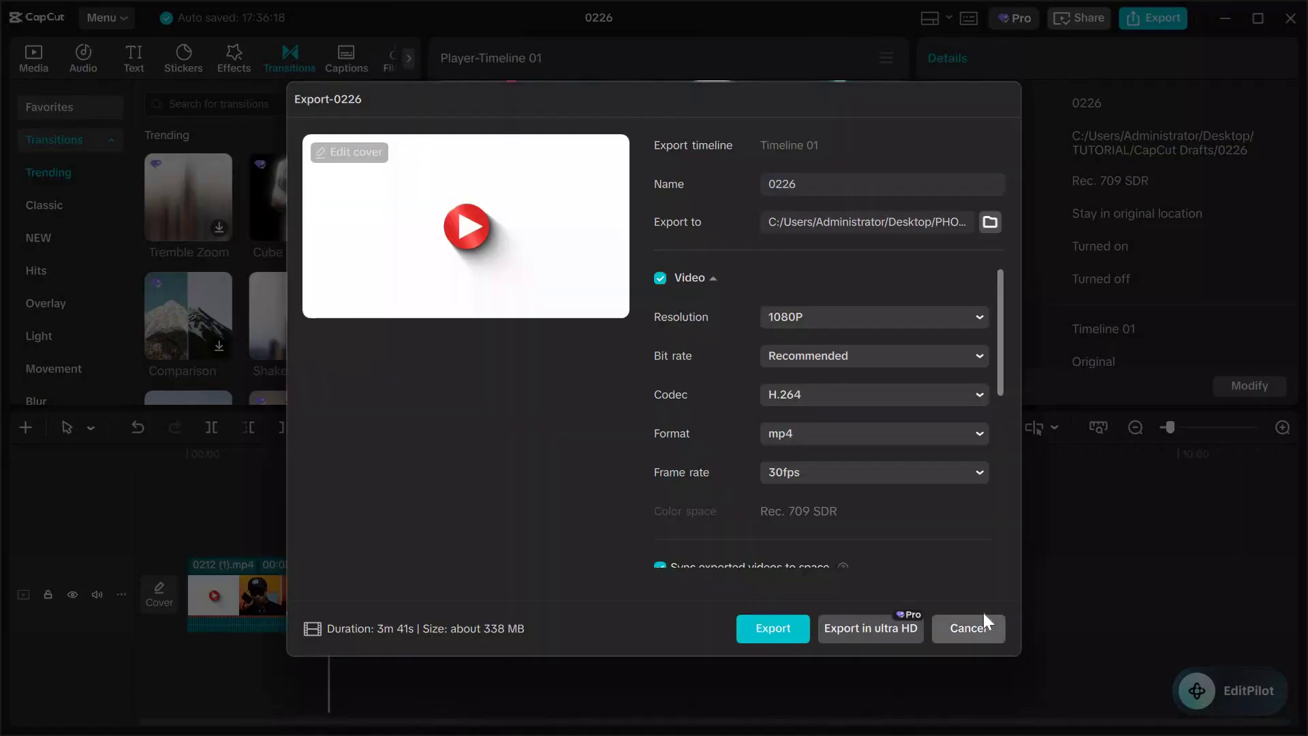
Step: Close the export settings without exporting and display the Transitions library
{"action": "left_click", "coordinate": [968, 627]}
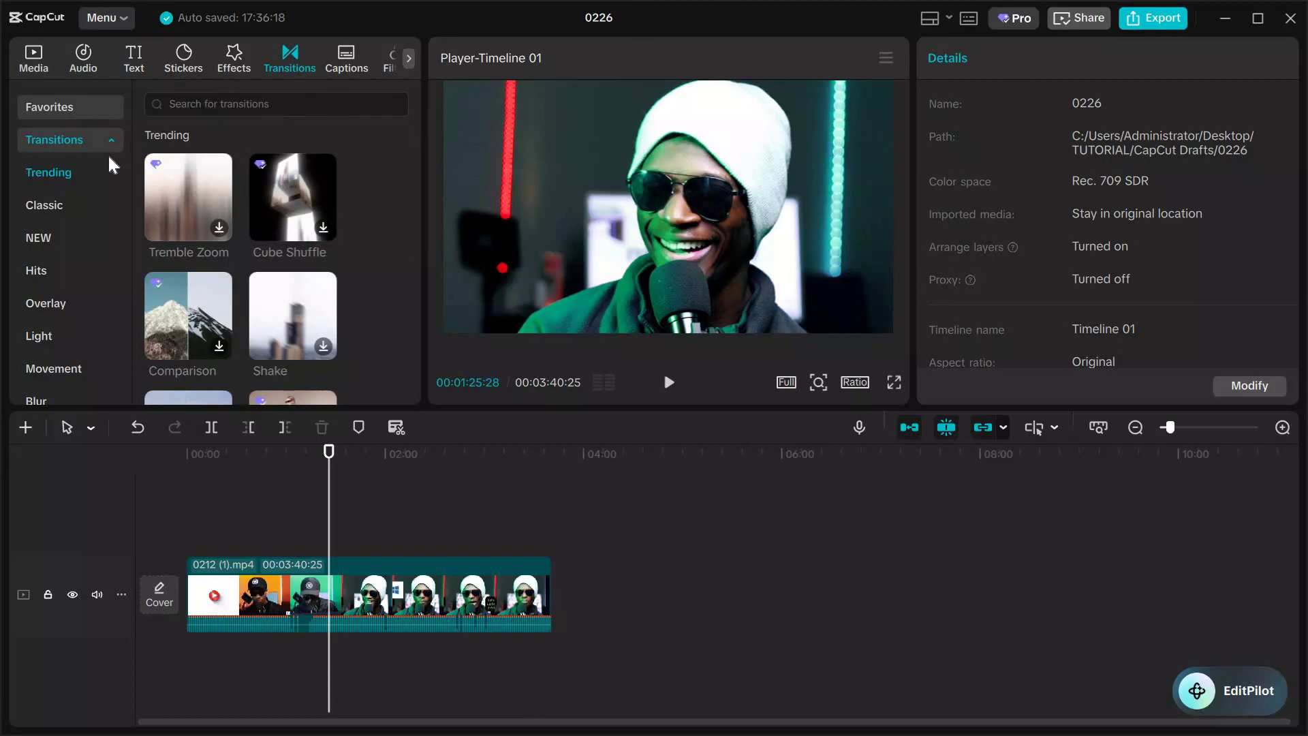
{"action": "left_click", "coordinate": [306, 58]}
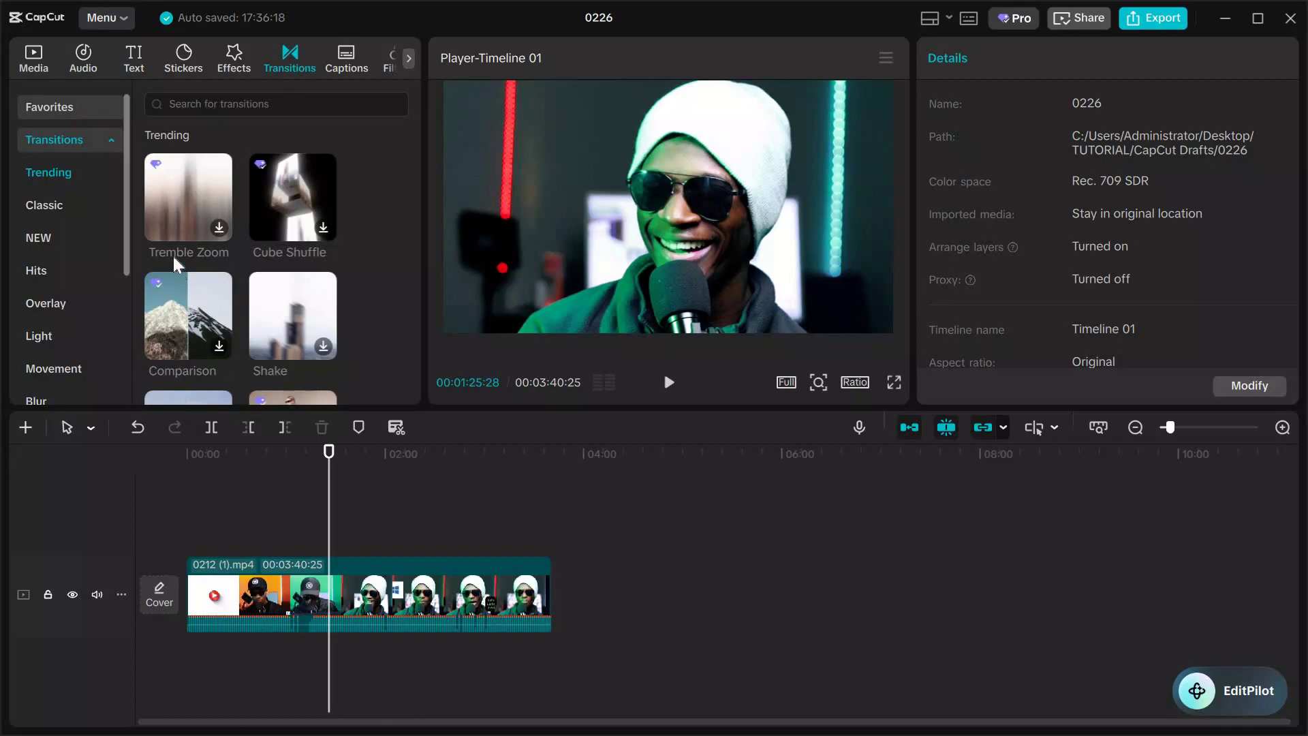
Step: Import the DESINSTALER video from the TUTORIAL folder and place it on the timeline directly after the 0212 (1).mp4 clip
{"action": "left_click", "coordinate": [43, 66]}
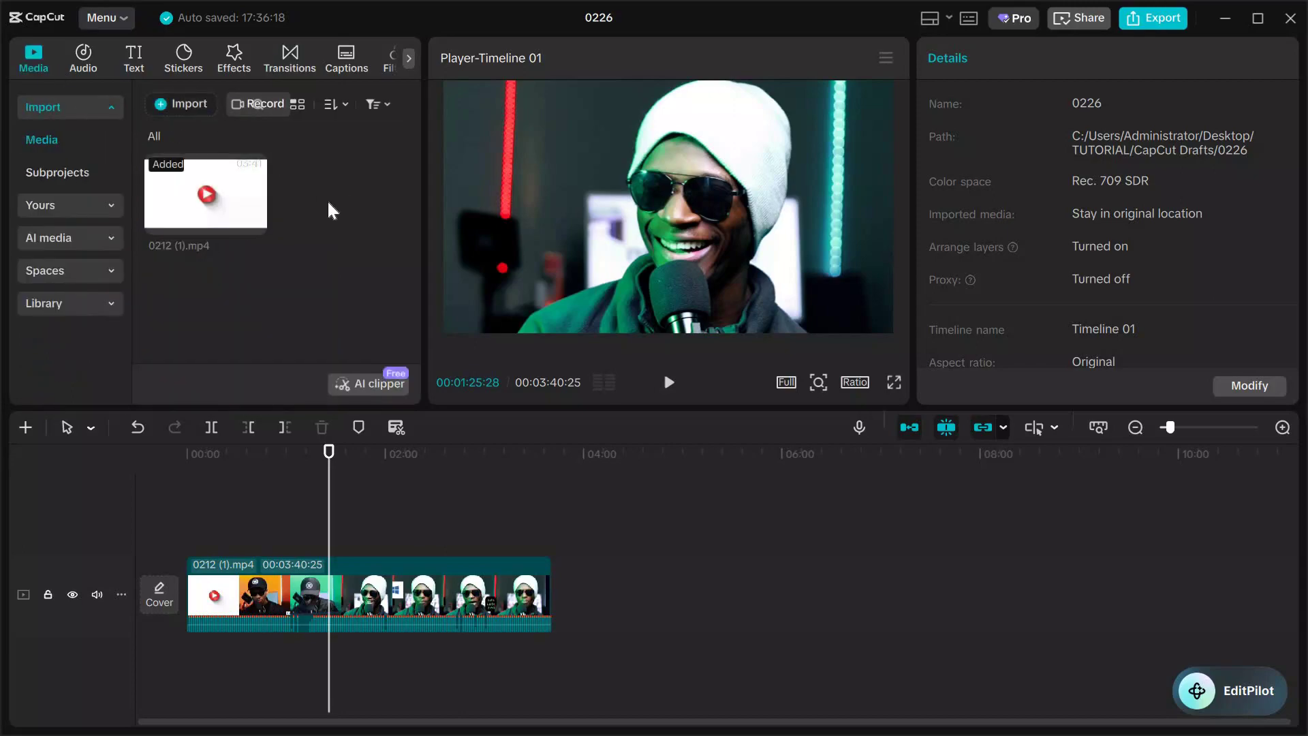
{"action": "scroll", "coordinate": [460, 243], "scroll_direction": "down", "scroll_amount": 3}
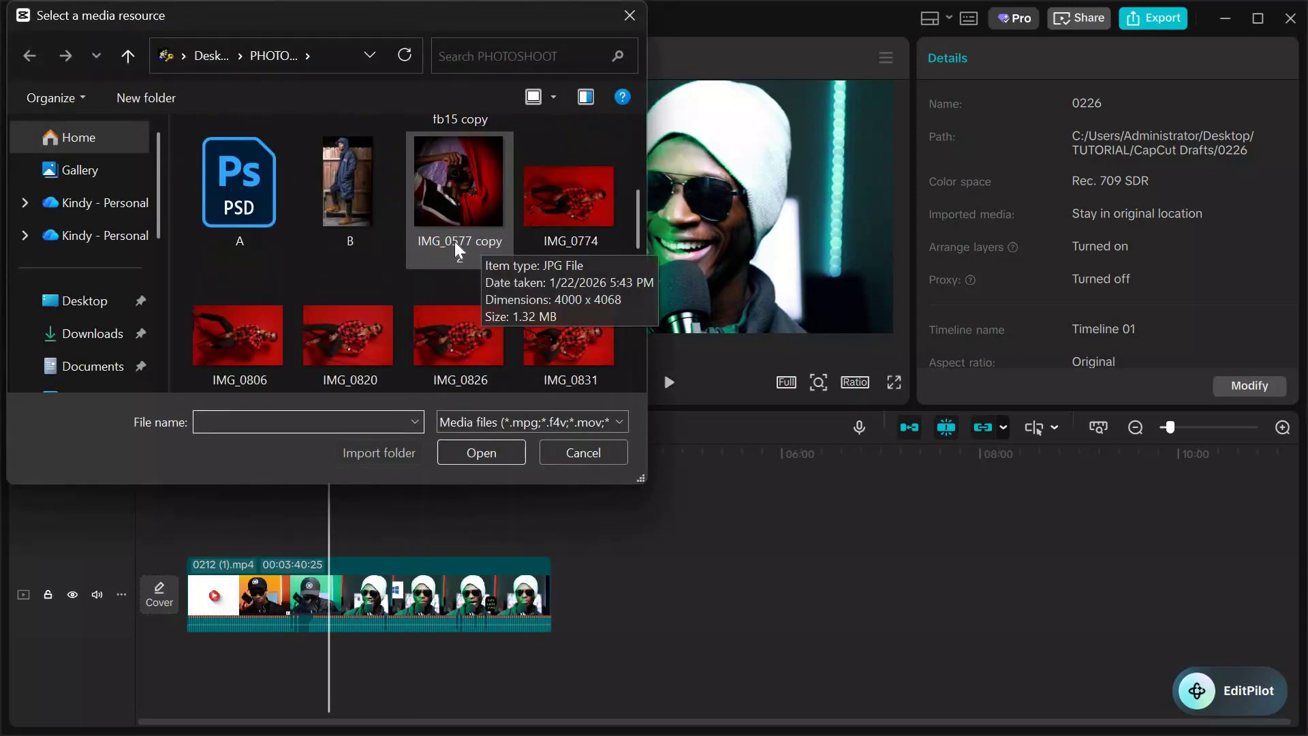
{"action": "scroll", "coordinate": [455, 241], "scroll_direction": "down", "scroll_amount": 3}
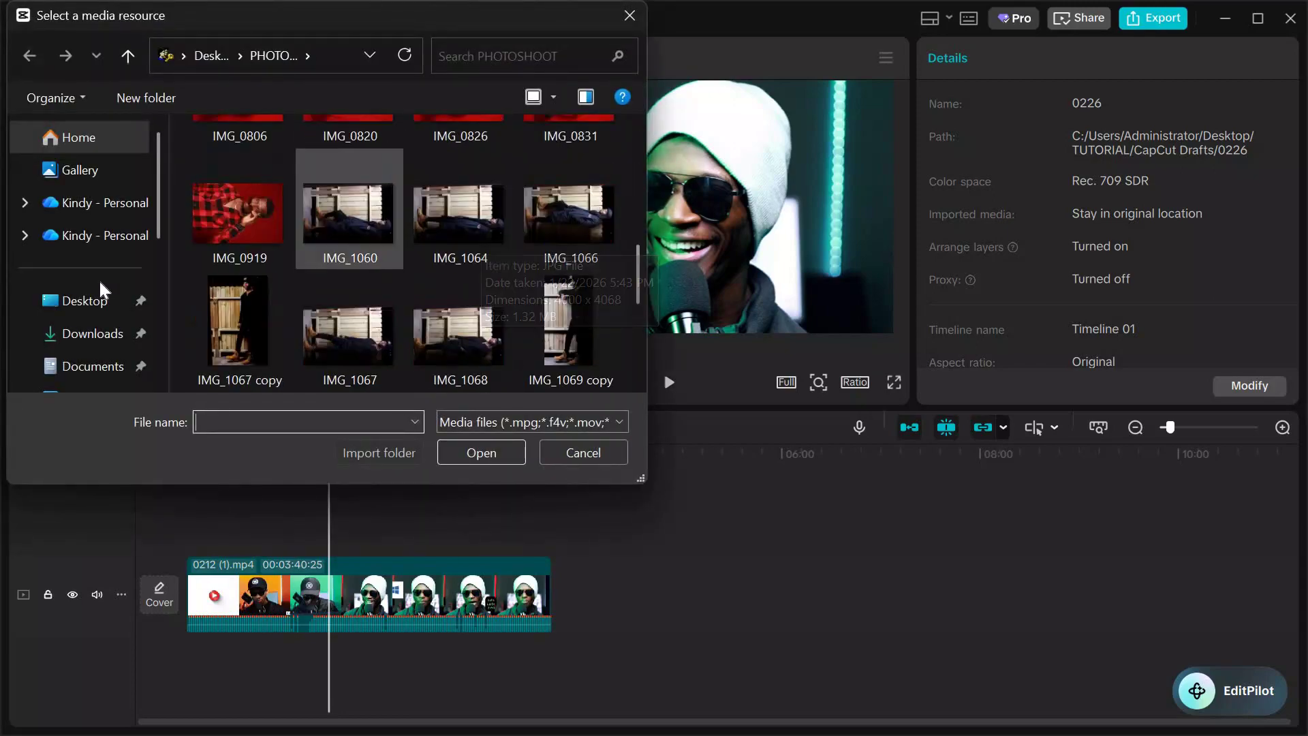
{"action": "scroll", "coordinate": [109, 354], "scroll_direction": "down", "scroll_amount": 3}
{"action": "left_click", "coordinate": [109, 361]}
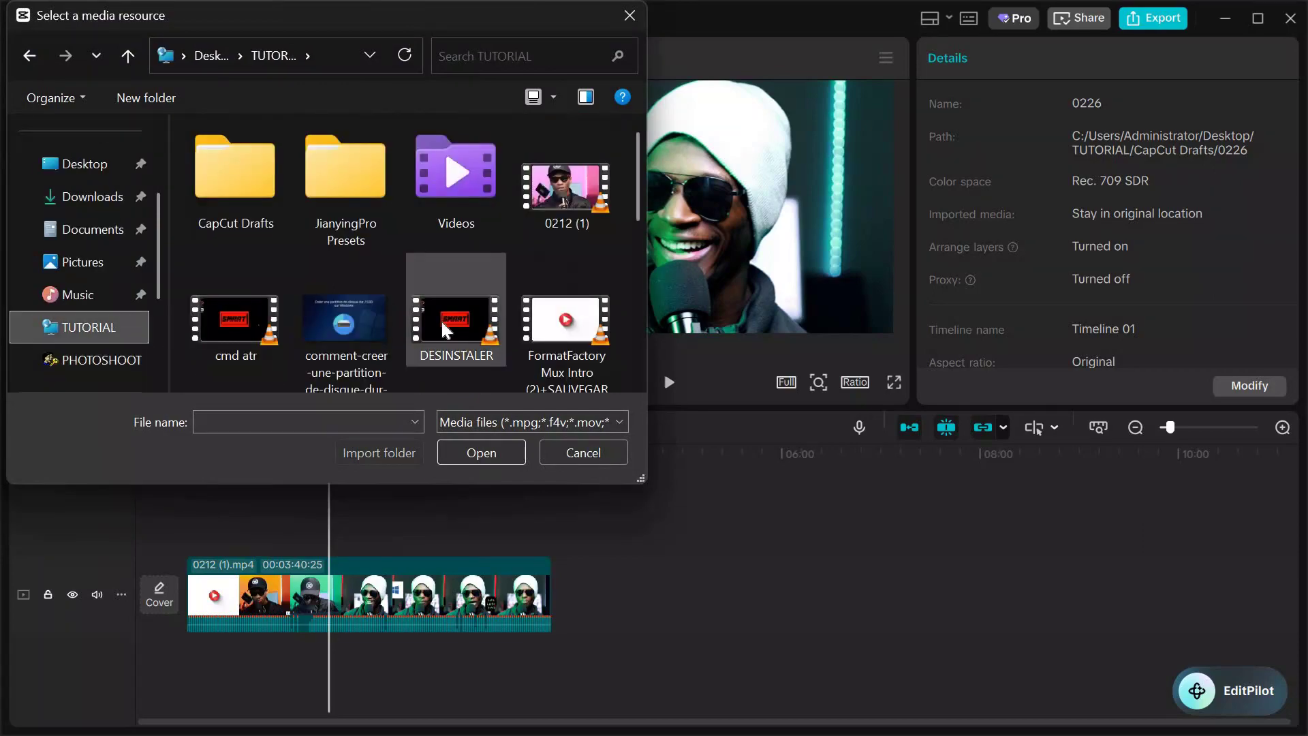
{"action": "left_click_drag", "start_coordinate": [528, 399], "coordinate": [577, 542]}
{"action": "left_click", "coordinate": [481, 453]}
{"action": "scroll", "coordinate": [448, 329], "scroll_direction": "down", "scroll_amount": 1}
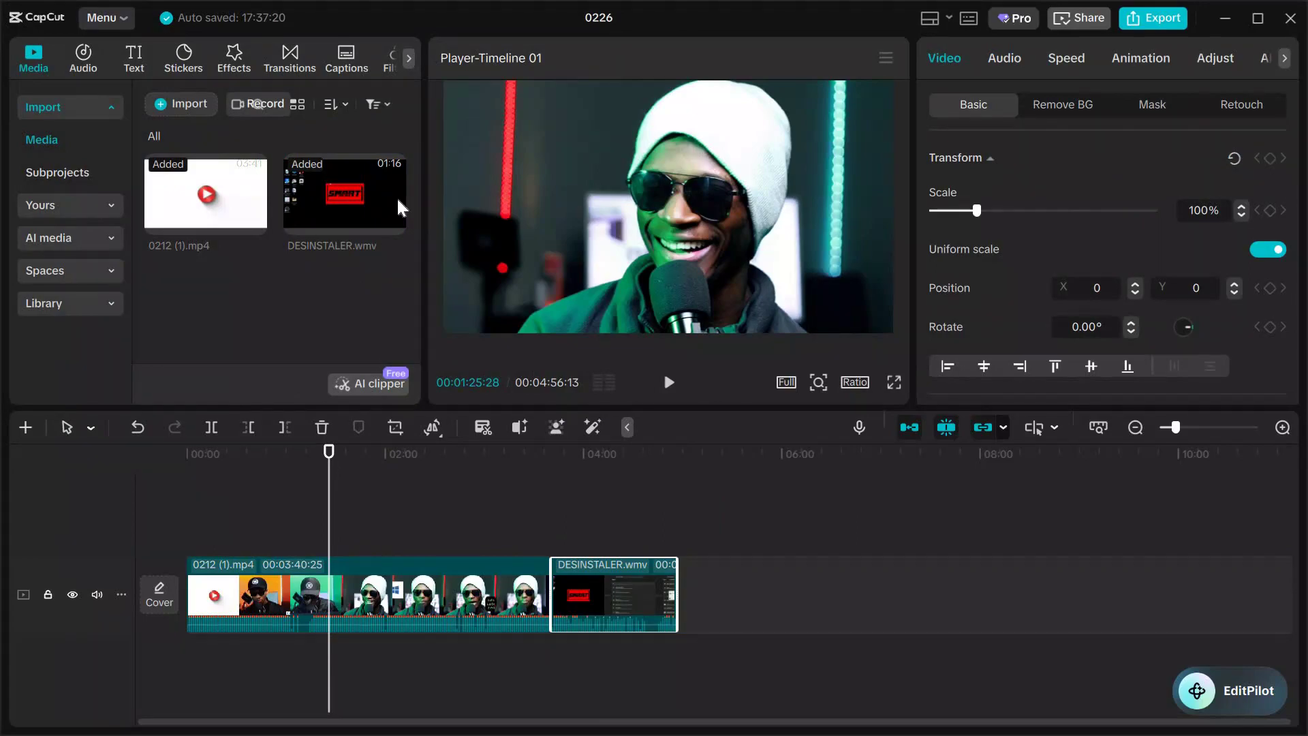
Step: Add the Lightning Crack Pro effect above the 0212 (1).mp4 clip, starting at about 2:09 on the timeline
{"action": "left_click", "coordinate": [235, 57]}
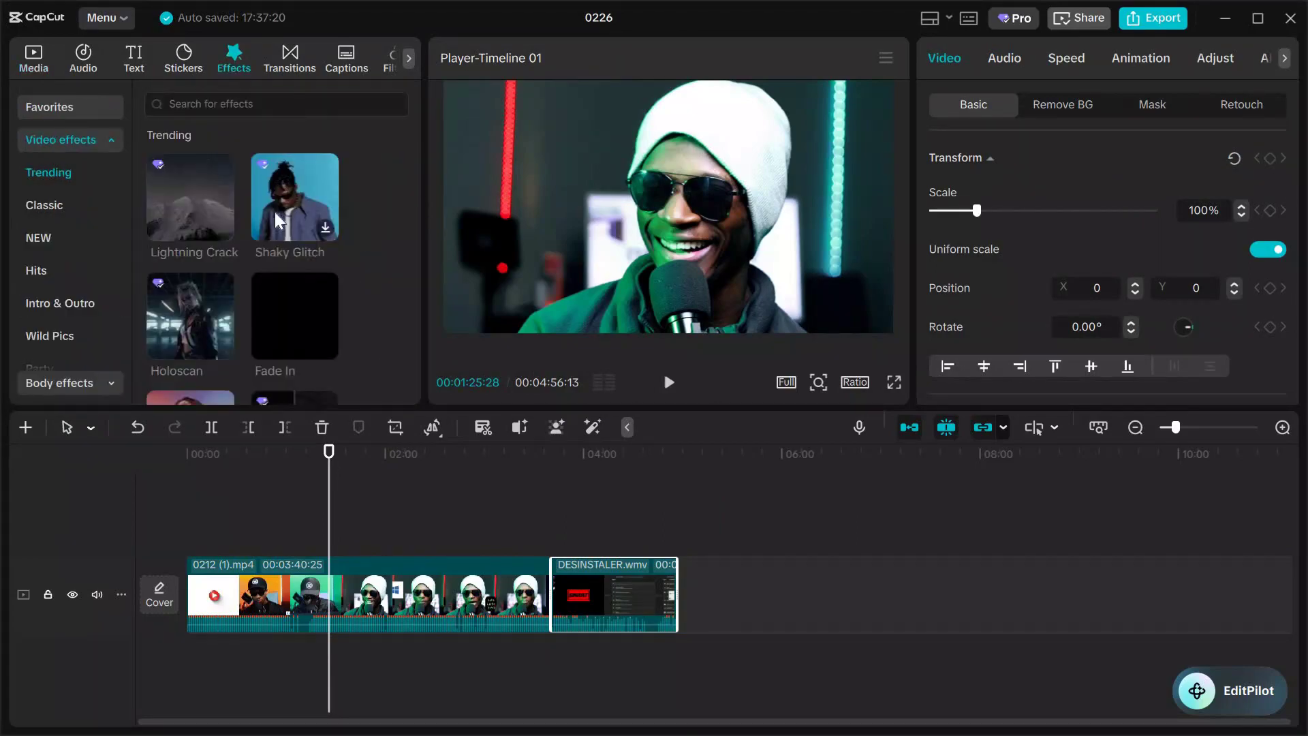
{"action": "left_click", "coordinate": [218, 186]}
{"action": "left_click_drag", "start_coordinate": [217, 186], "coordinate": [499, 548]}
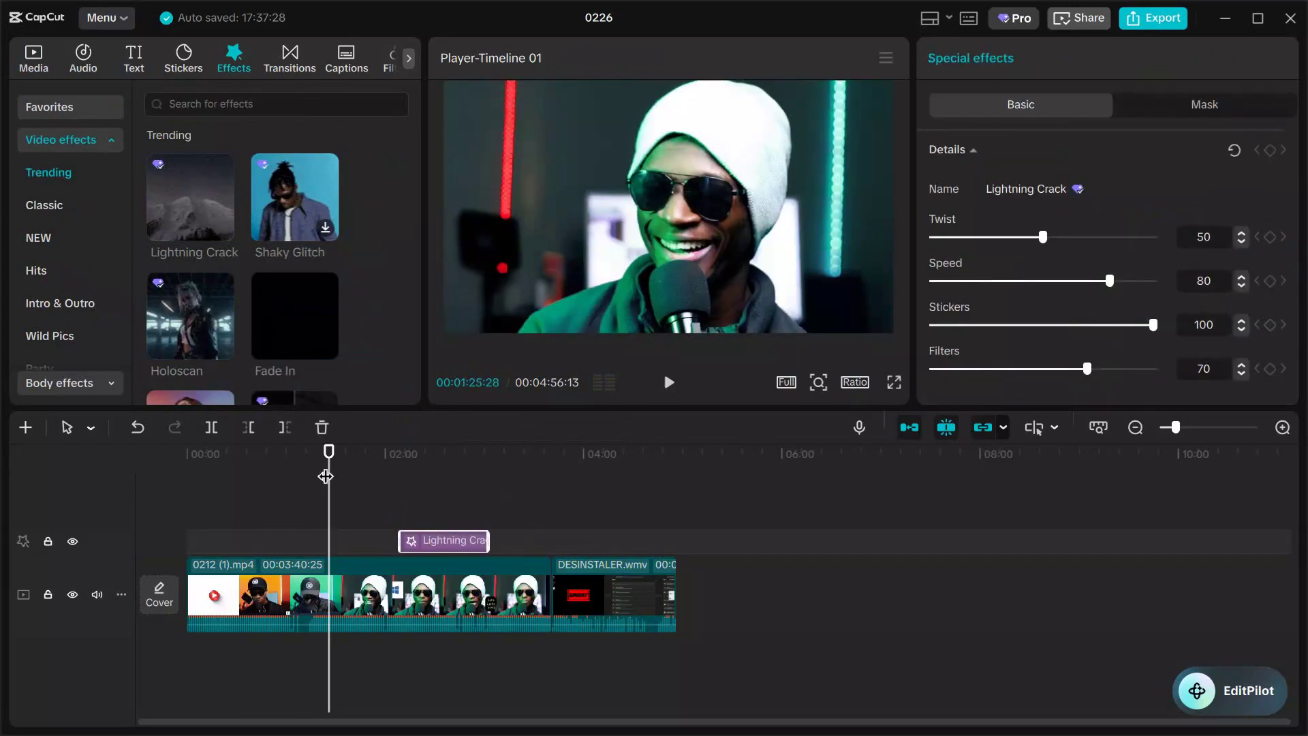
Step: Preview the Lightning Crack effect from its start and pause playback while the lightning is on screen
{"action": "left_click", "coordinate": [334, 475]}
{"action": "left_click", "coordinate": [359, 491]}
{"action": "left_click", "coordinate": [400, 485]}
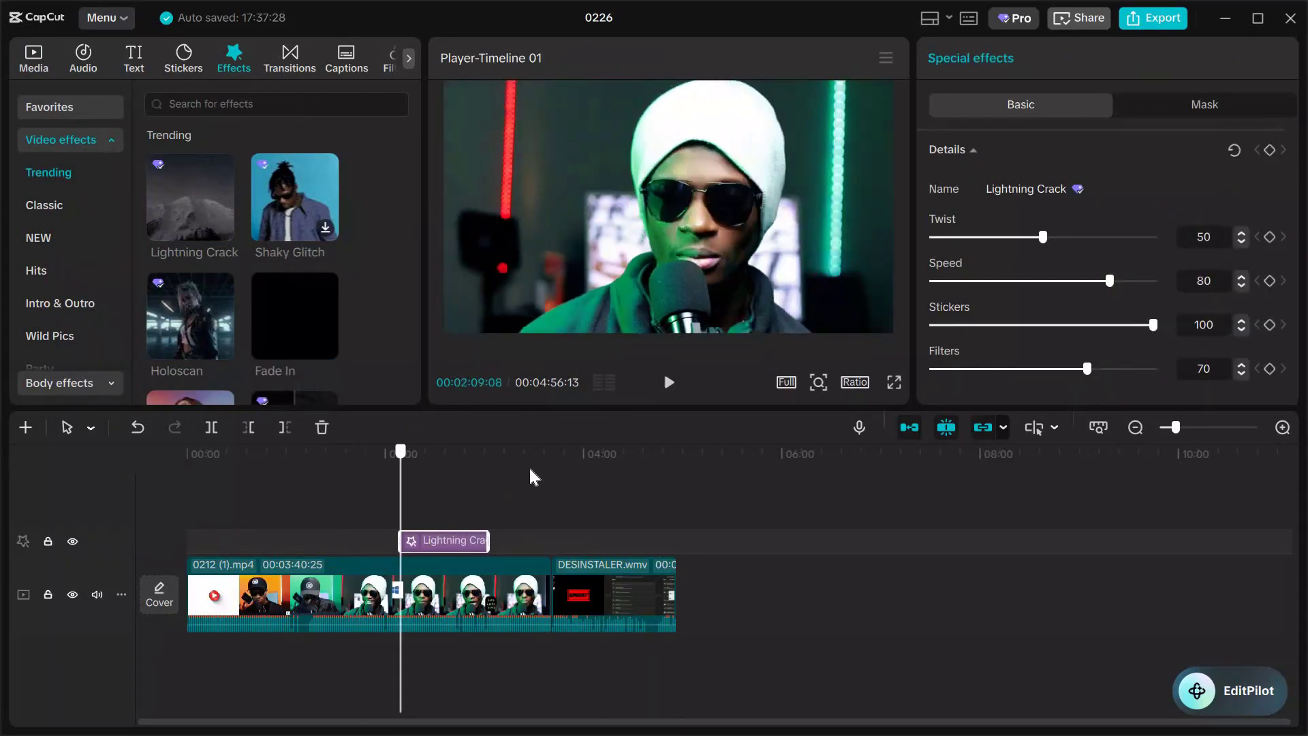
{"action": "left_click", "coordinate": [670, 387]}
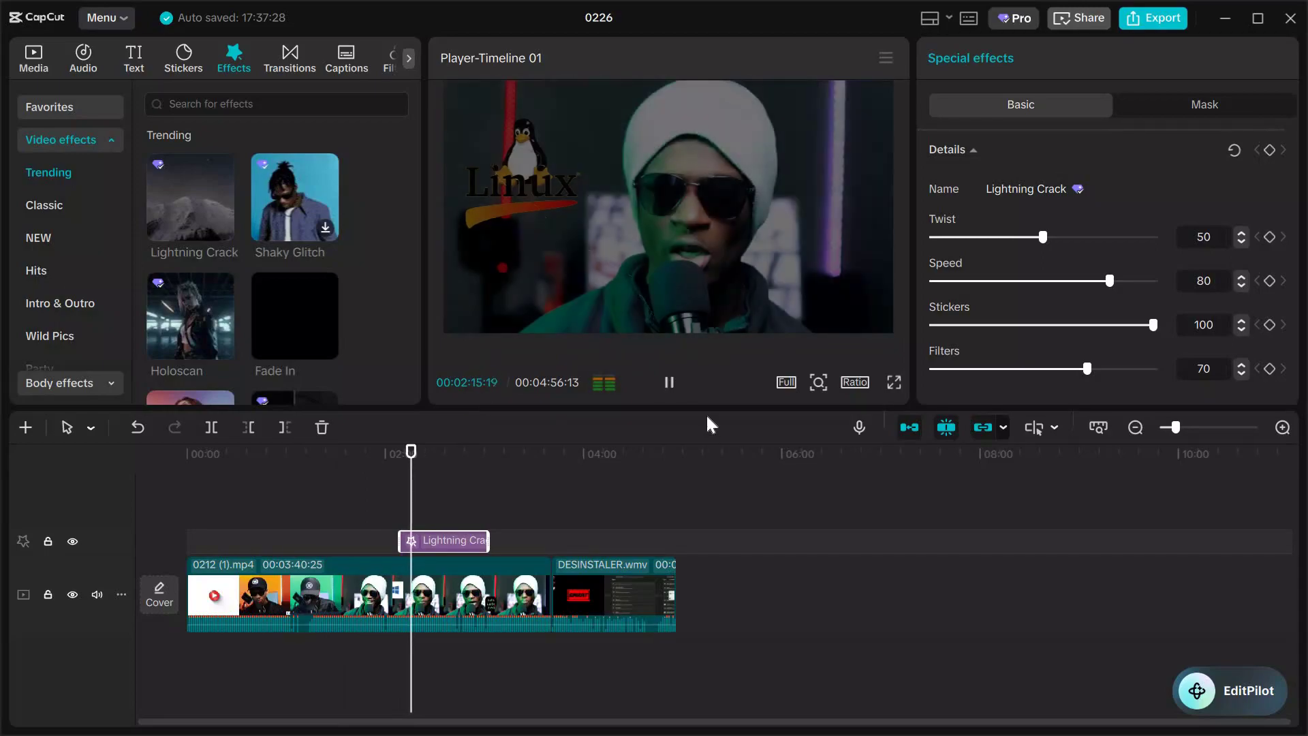
{"action": "left_click", "coordinate": [668, 384]}
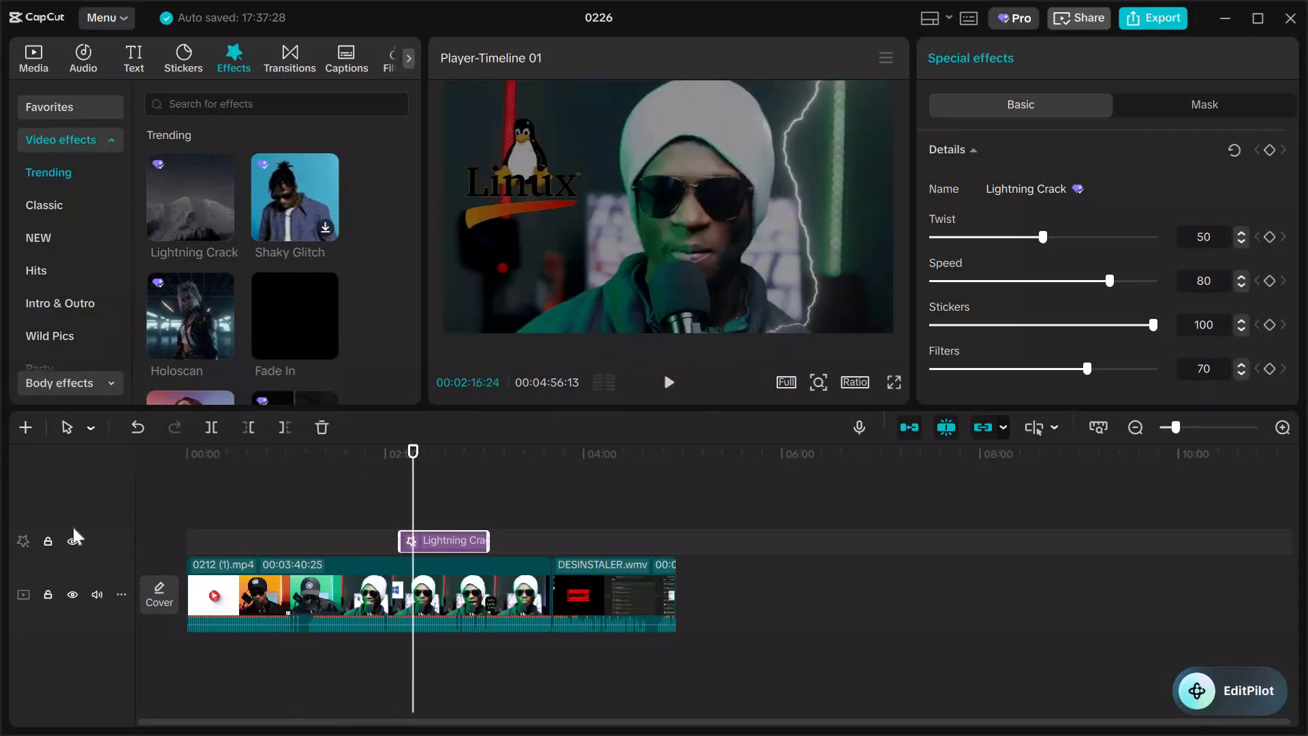
Step: Check the export settings for Pro benefits used by the project, and close them without exporting
{"action": "left_click", "coordinate": [1143, 24]}
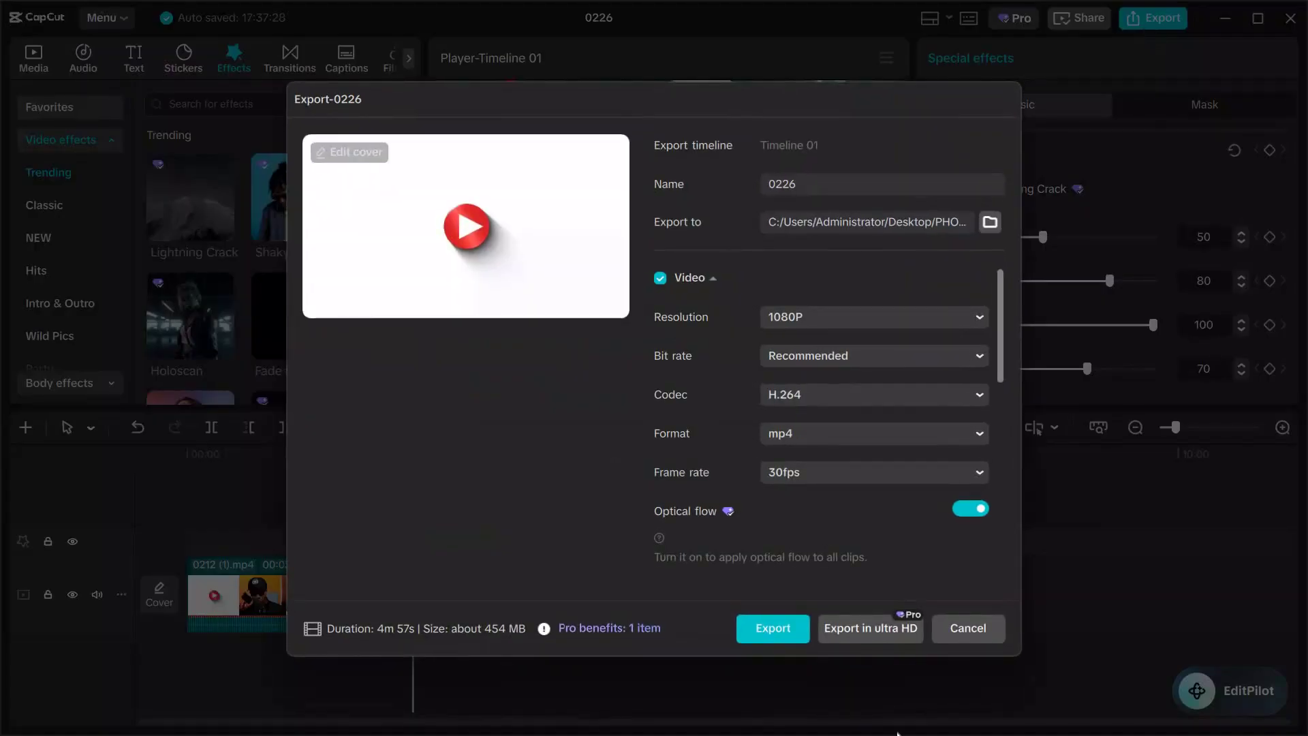
{"action": "left_click", "coordinate": [970, 635]}
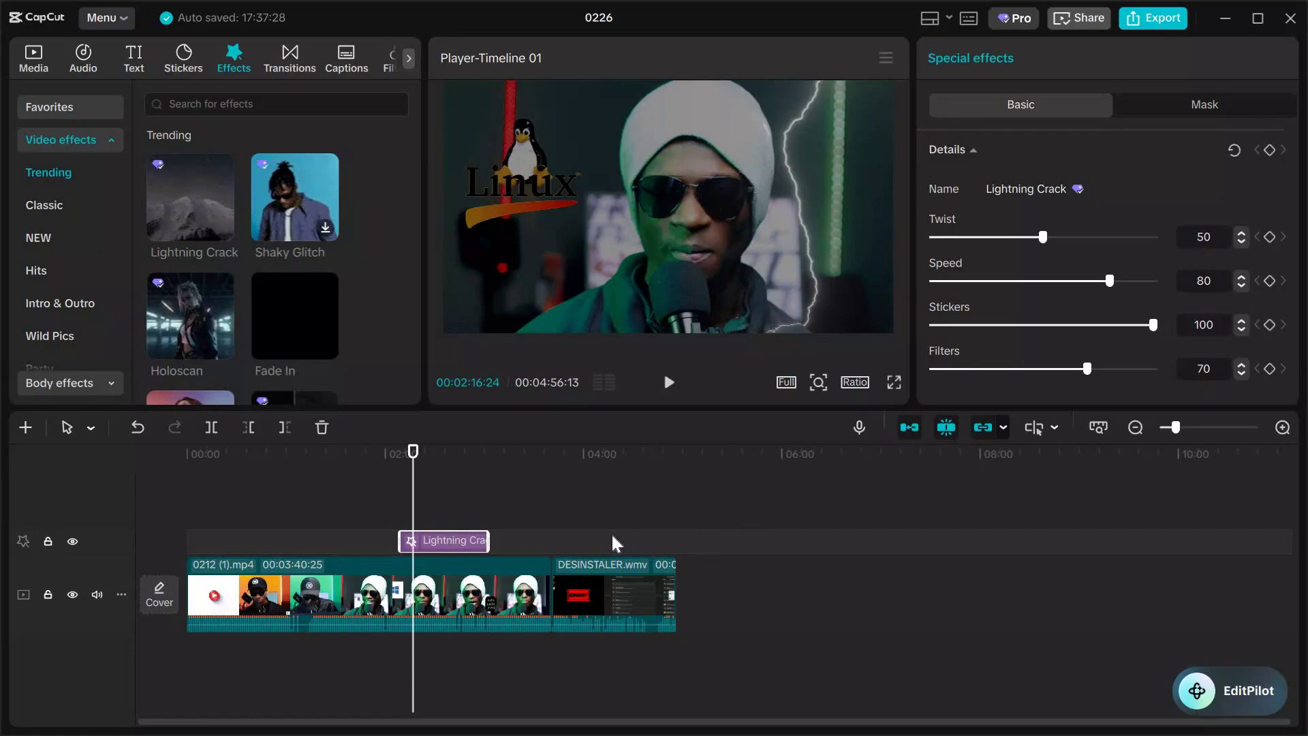
Step: Select the DESINSTALER clip and the 0212 (1).mp4 clip in turn on the timeline to show their properties
{"action": "left_click", "coordinate": [611, 591]}
{"action": "mouse_move", "coordinate": [596, 600]}
{"action": "left_mouse_down"}
{"action": "mouse_move", "coordinate": [678, 595]}
{"action": "mouse_move", "coordinate": [619, 603]}
{"action": "left_mouse_up"}
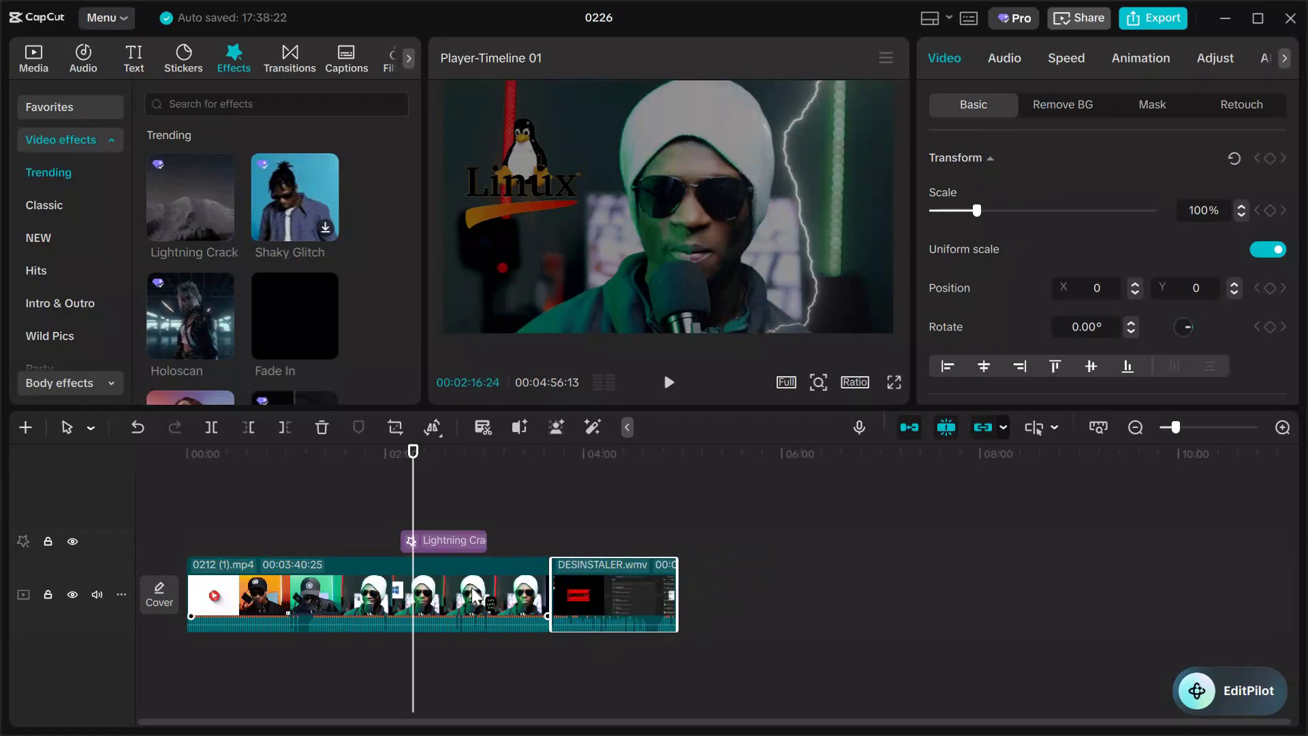
{"action": "left_click", "coordinate": [511, 587]}
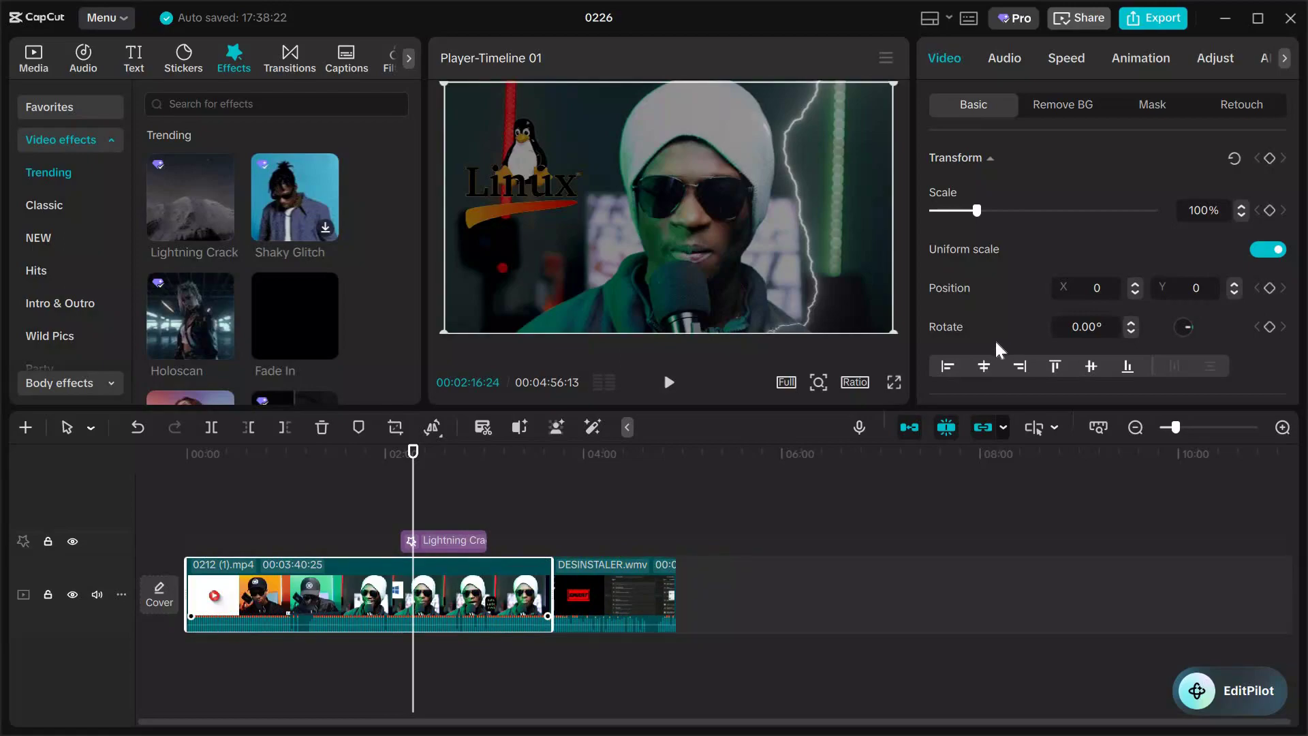